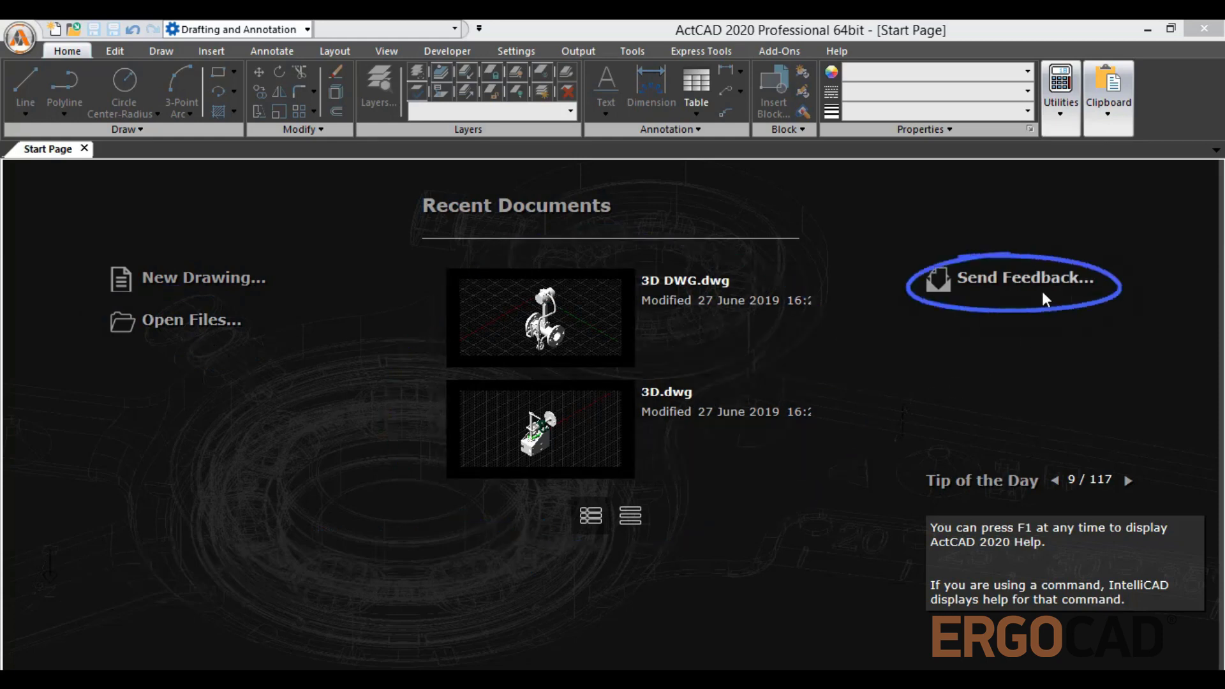
# Dismiss the tip of the day and create a new blank METRIC drawing
pyautogui.click(1130, 489)
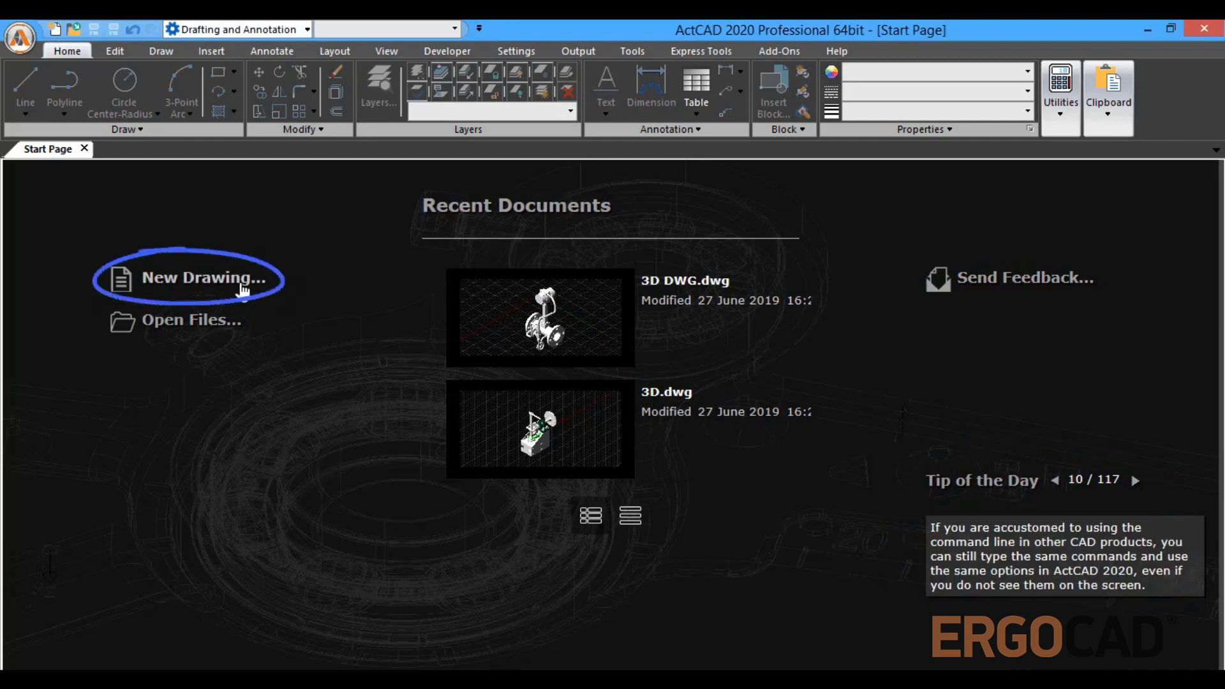
pyautogui.click(243, 291)
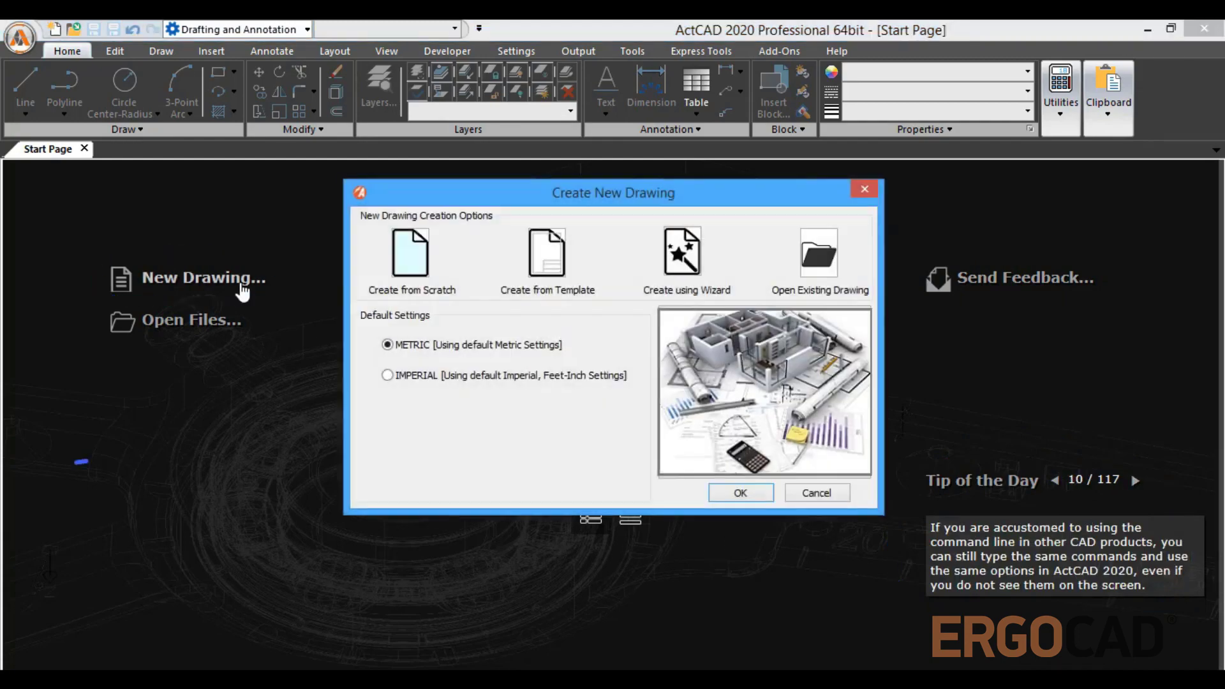
pyautogui.click(740, 493)
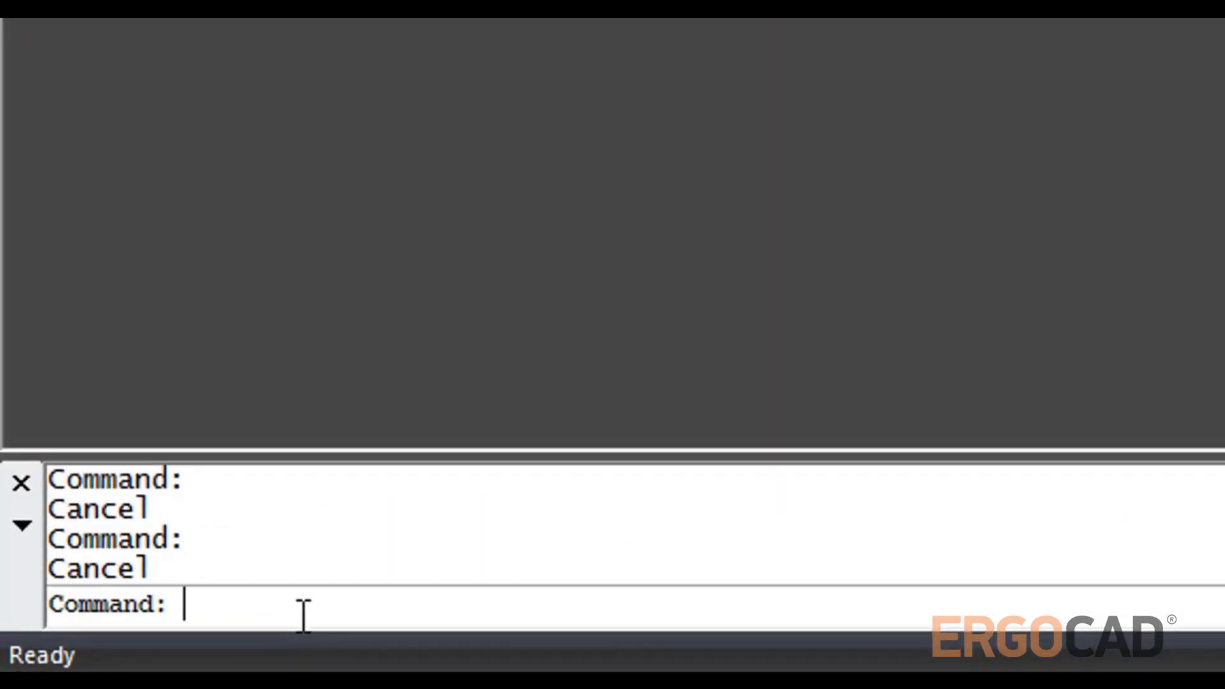
# Set the STARTMODE system variable to 1 at the command line
pyautogui.write('goto')
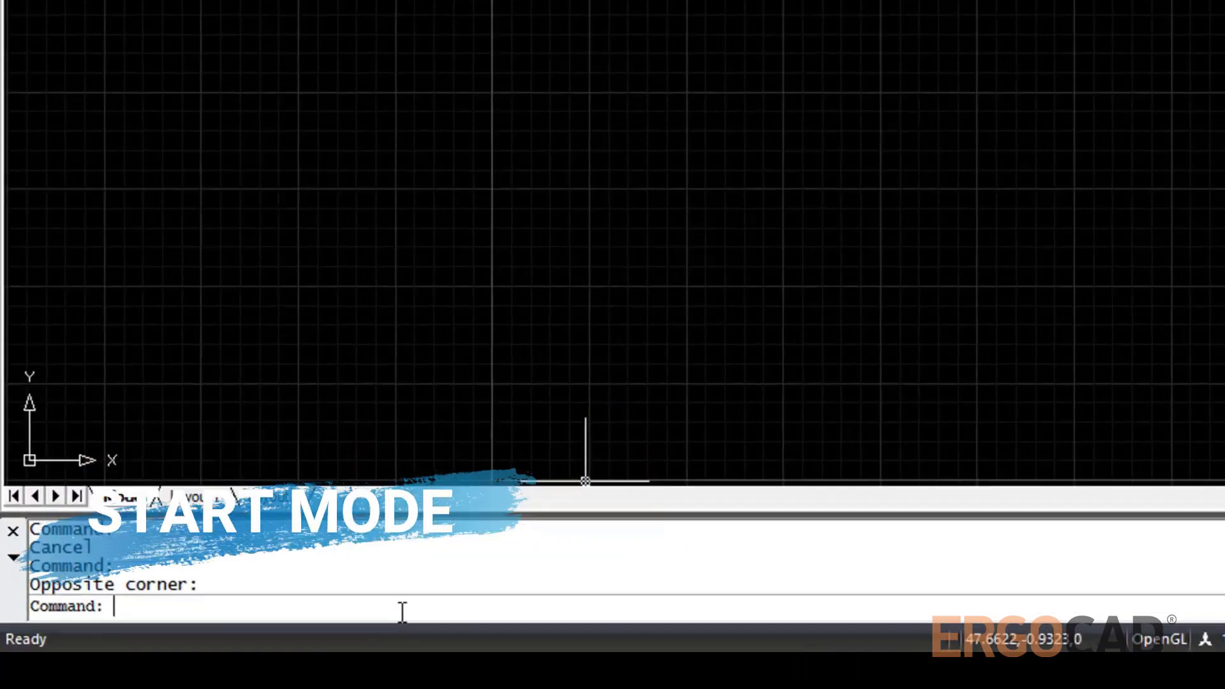
pyautogui.write('stan')
pyautogui.press('BackSpace')
pyautogui.write('rt')
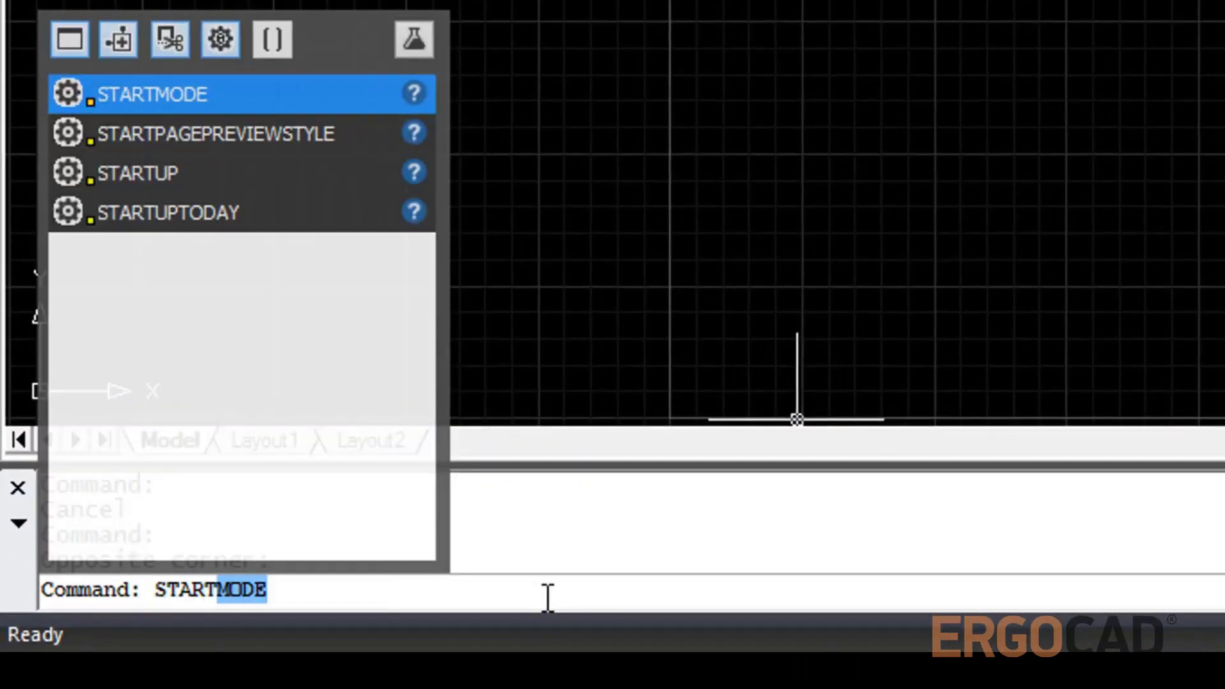
pyautogui.press('Return')
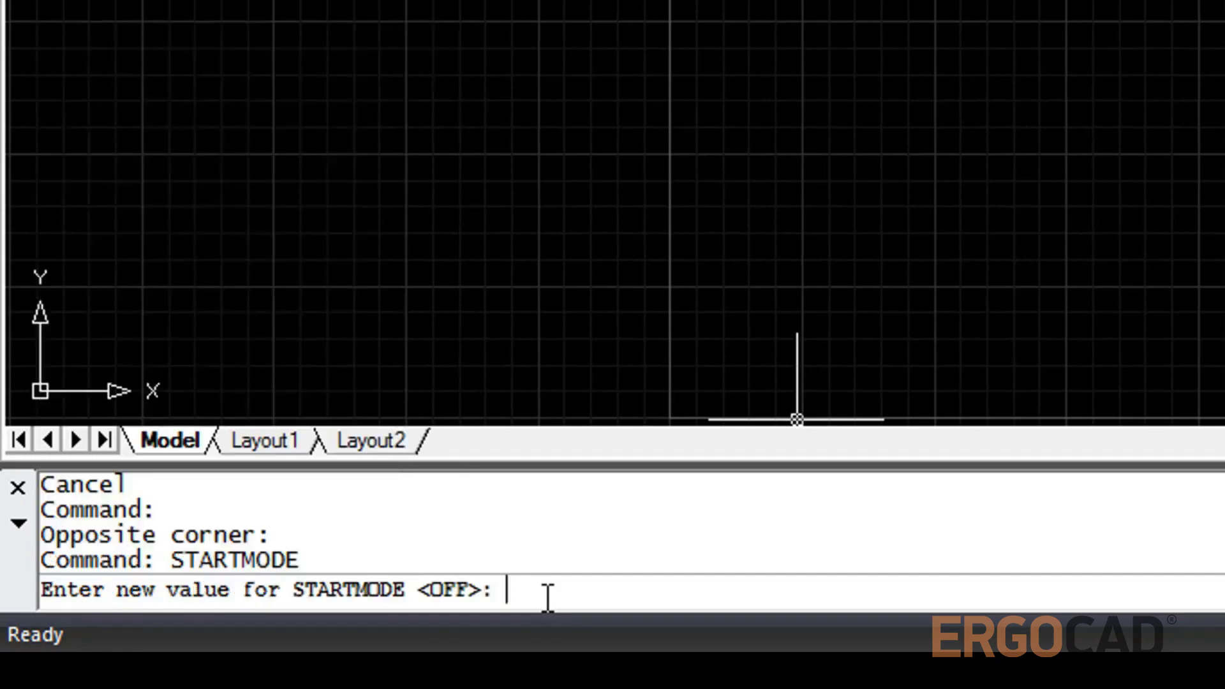
pyautogui.write('1')
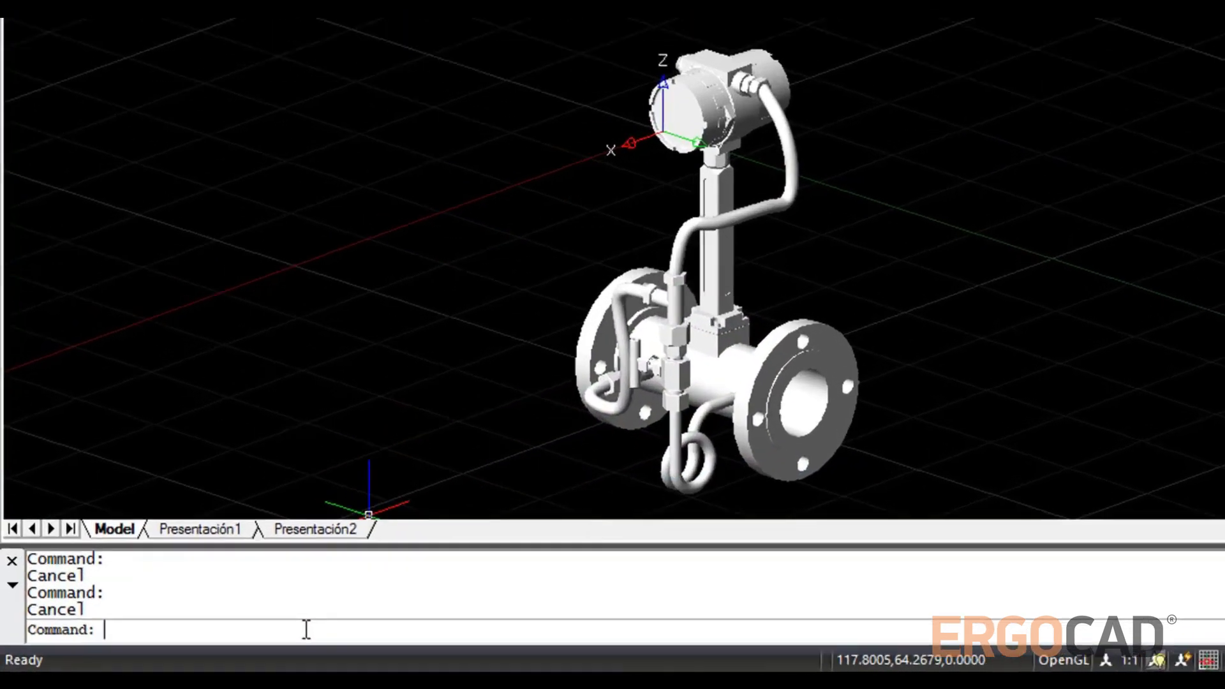
# Open the tool palettes and browse the Inquiry, View, 3D Orbit and Draw Order sets
pyautogui.write('toop')
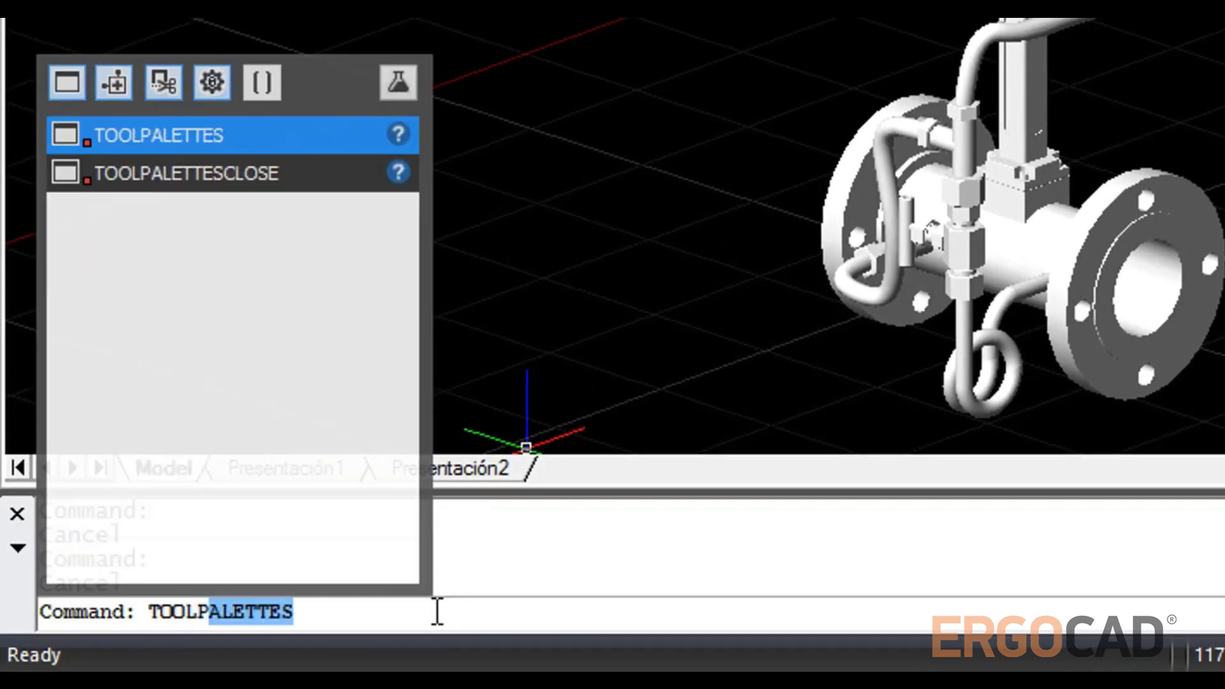
pyautogui.press('Return')
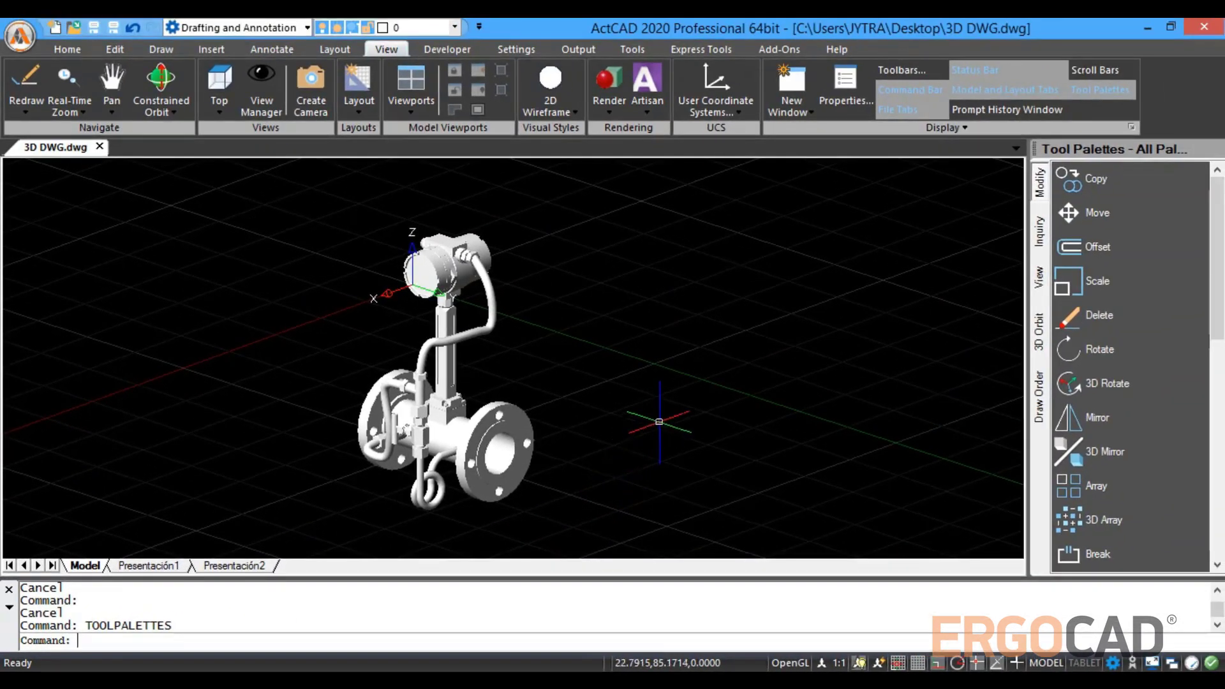
pyautogui.click(1040, 231)
pyautogui.click(1039, 277)
pyautogui.click(1040, 332)
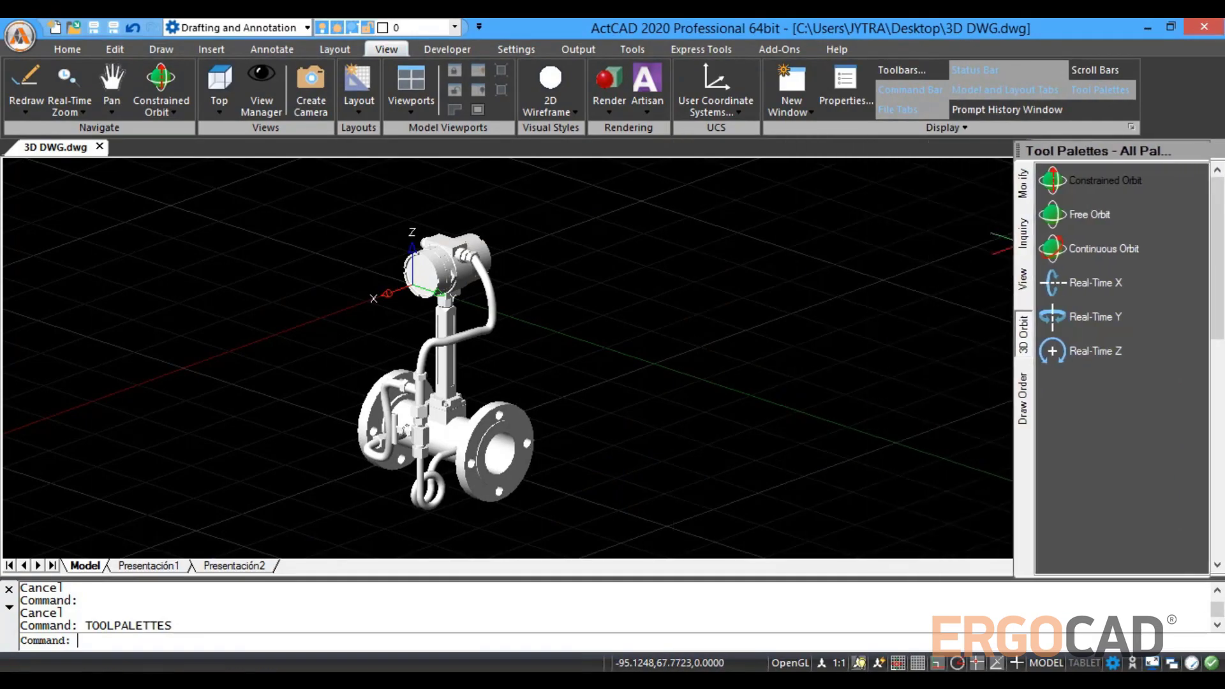
pyautogui.click(1040, 396)
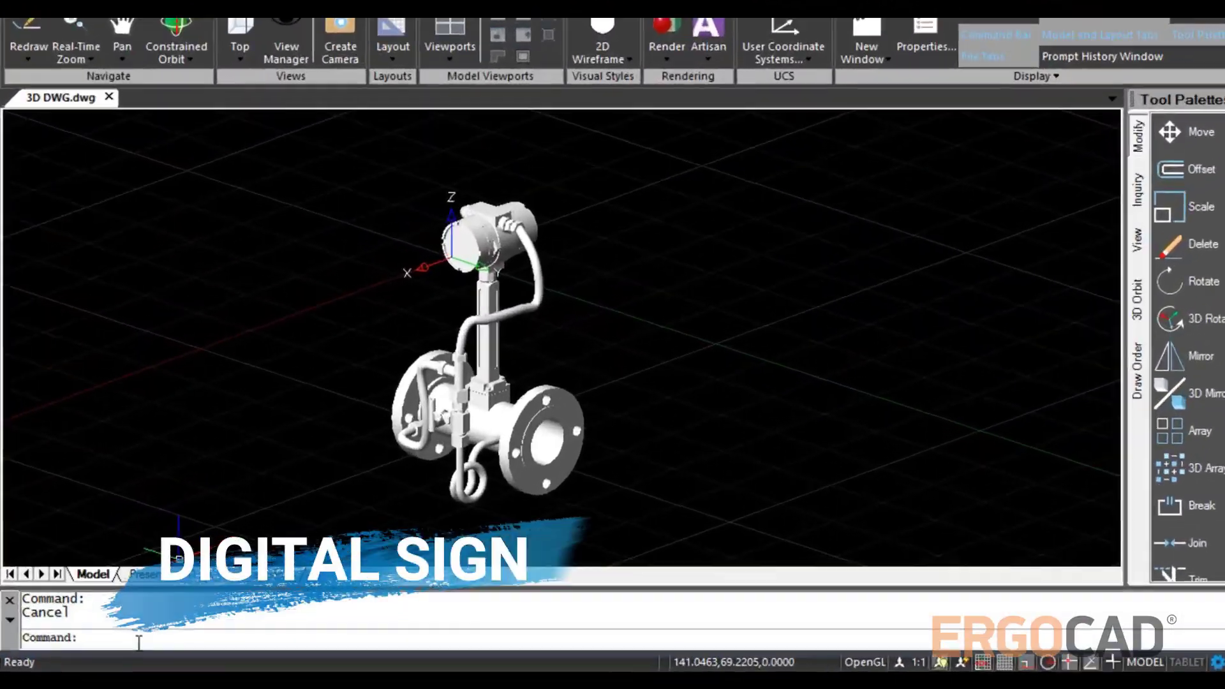
# Run DIGITALSIGN to open the Digital Signatures dialog
pyautogui.write('digi')
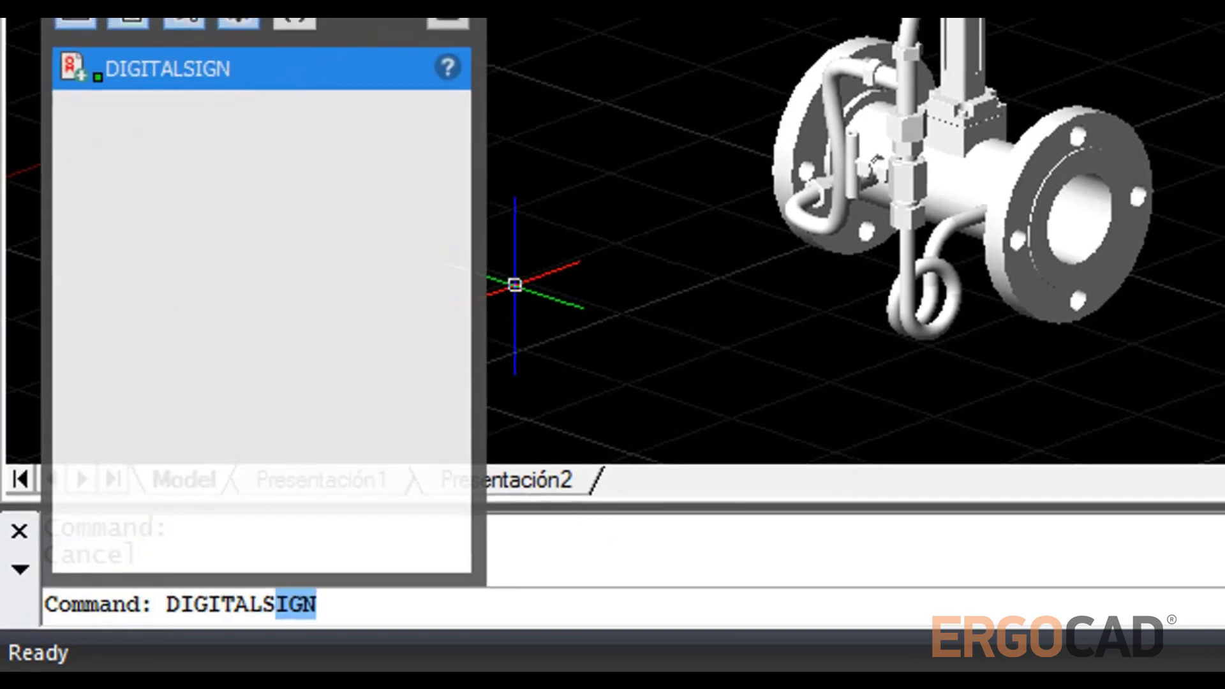
pyautogui.press('Return')
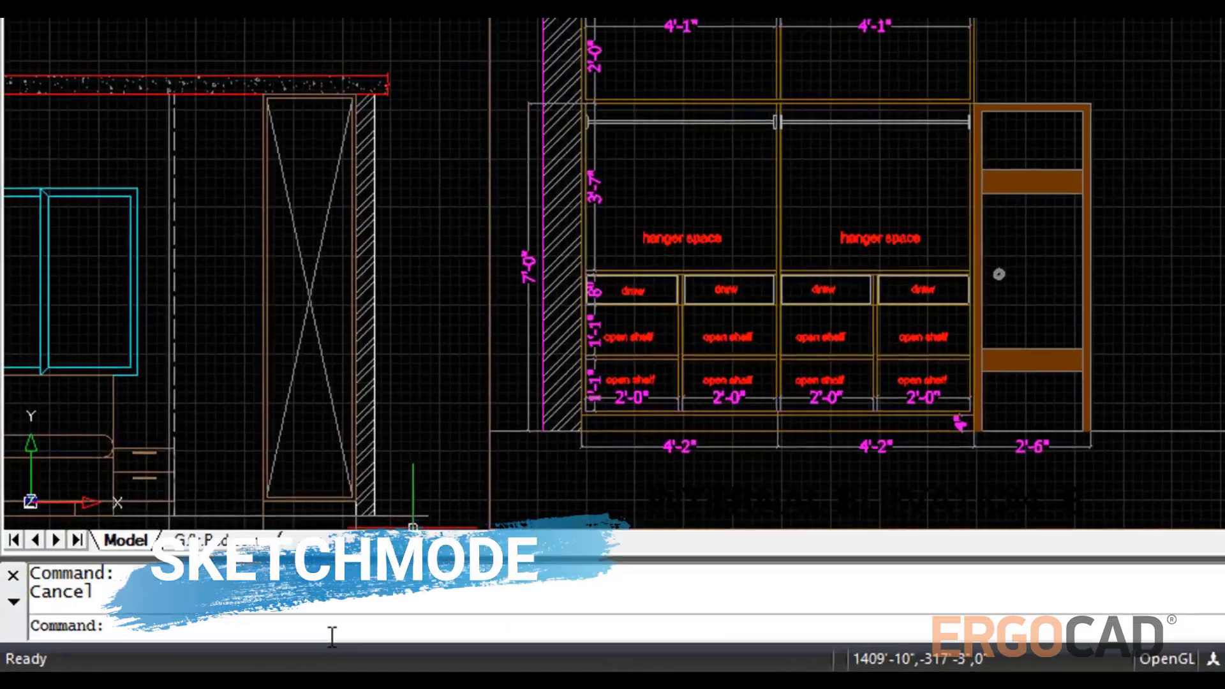
# Set SKETCHMODE to 0, then select and deselect the wardrobe elevation
pyautogui.write('sket')
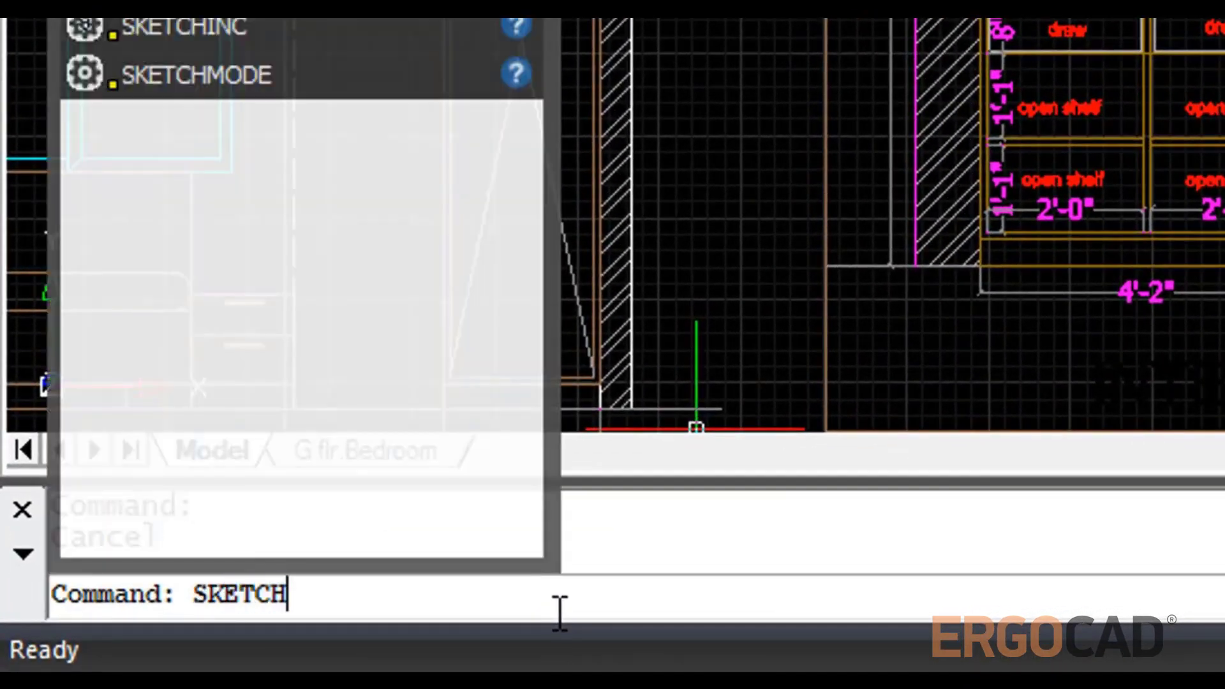
pyautogui.write('m')
pyautogui.press('Return')
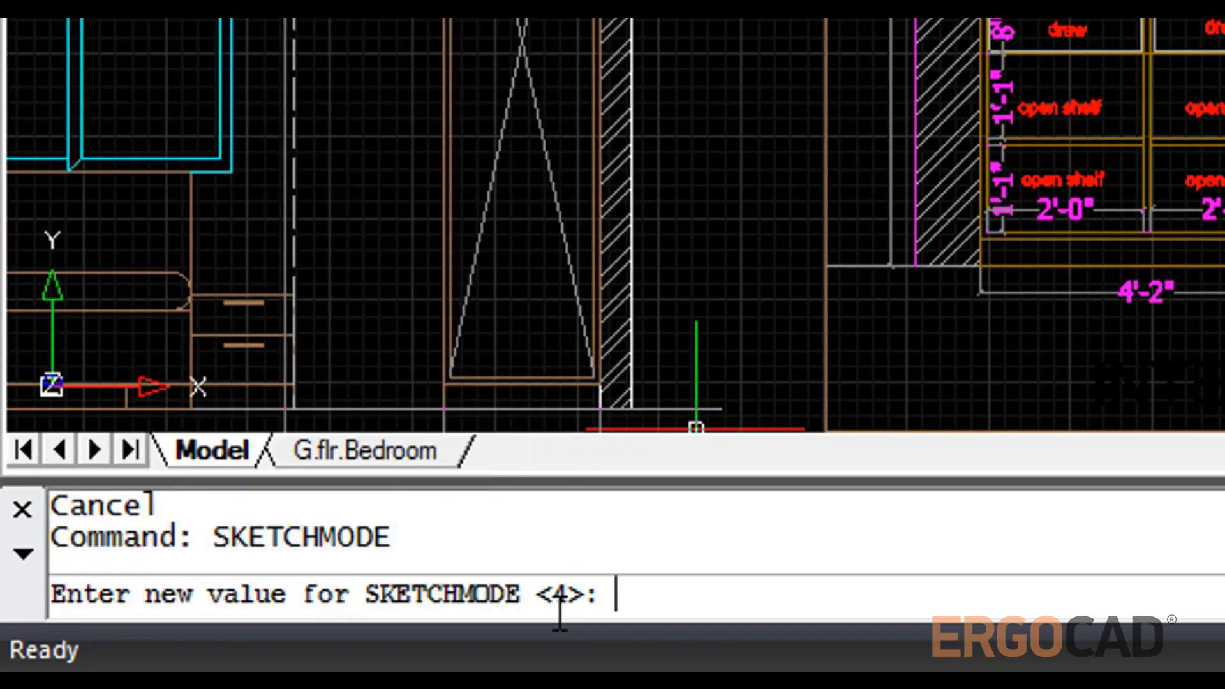
pyautogui.write('0')
pyautogui.press('Return')
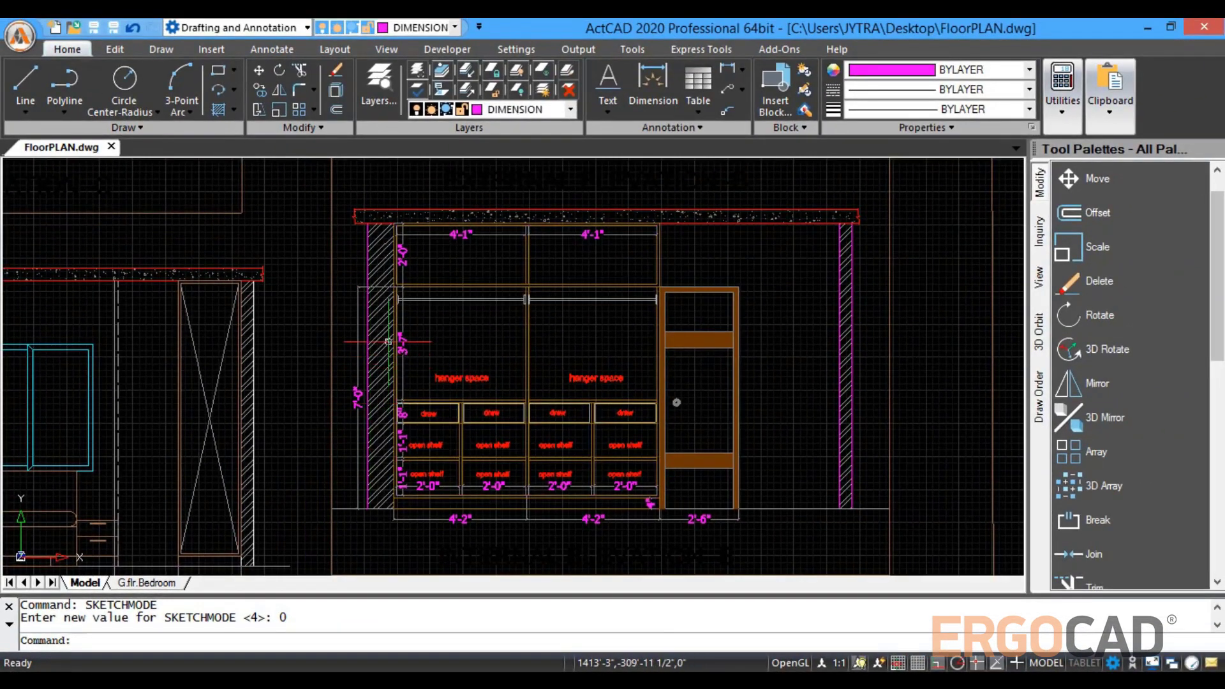
pyautogui.click(676, 402)
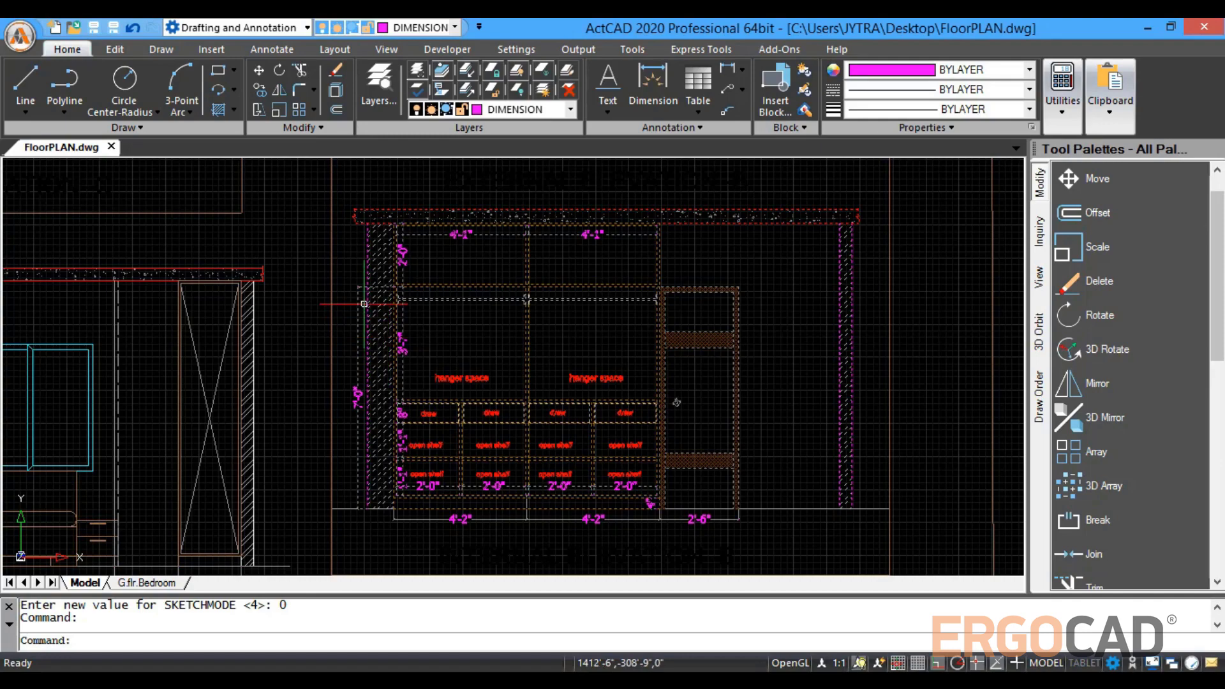
pyautogui.press('Escape')
# Set SKETCHMODE back to 4 and drag the wardrobe elevation slightly right
pyautogui.write('sk')
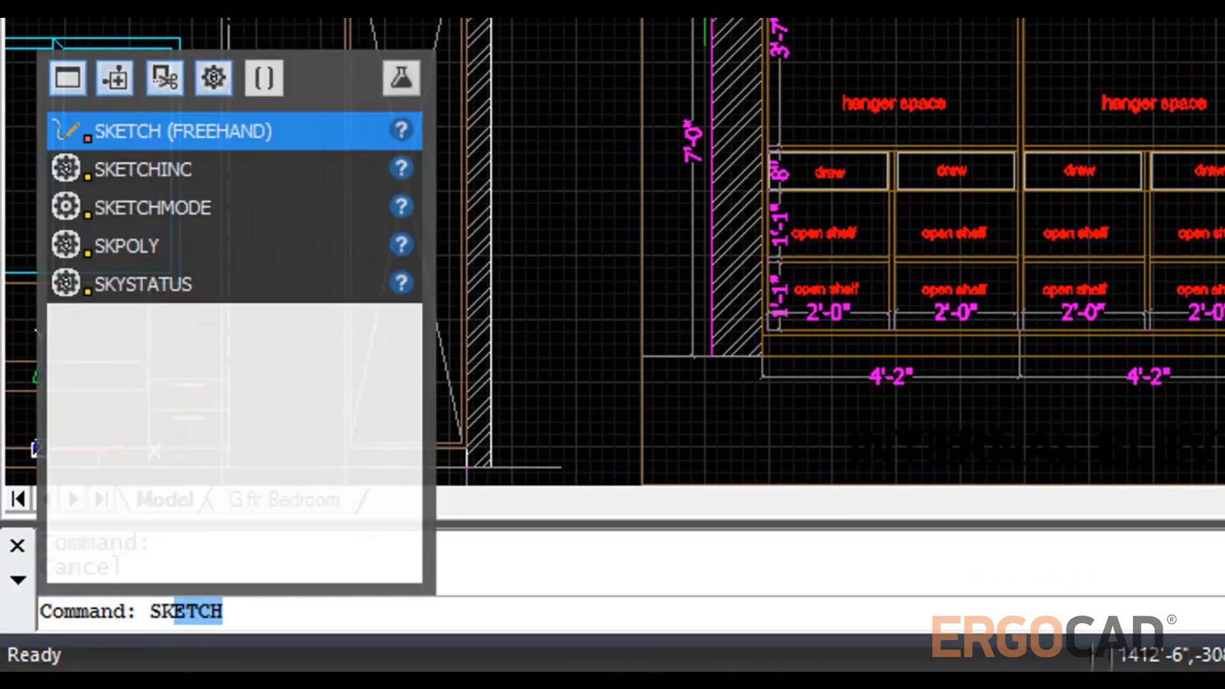
pyautogui.write('etm')
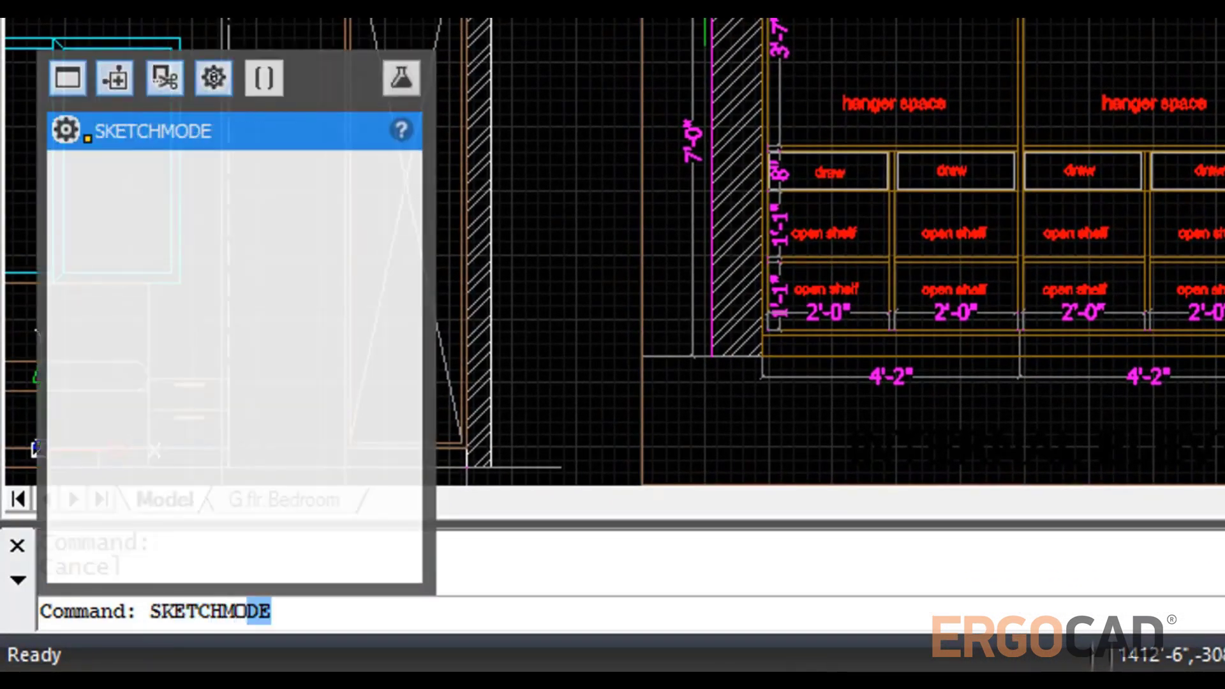
pyautogui.press('Return')
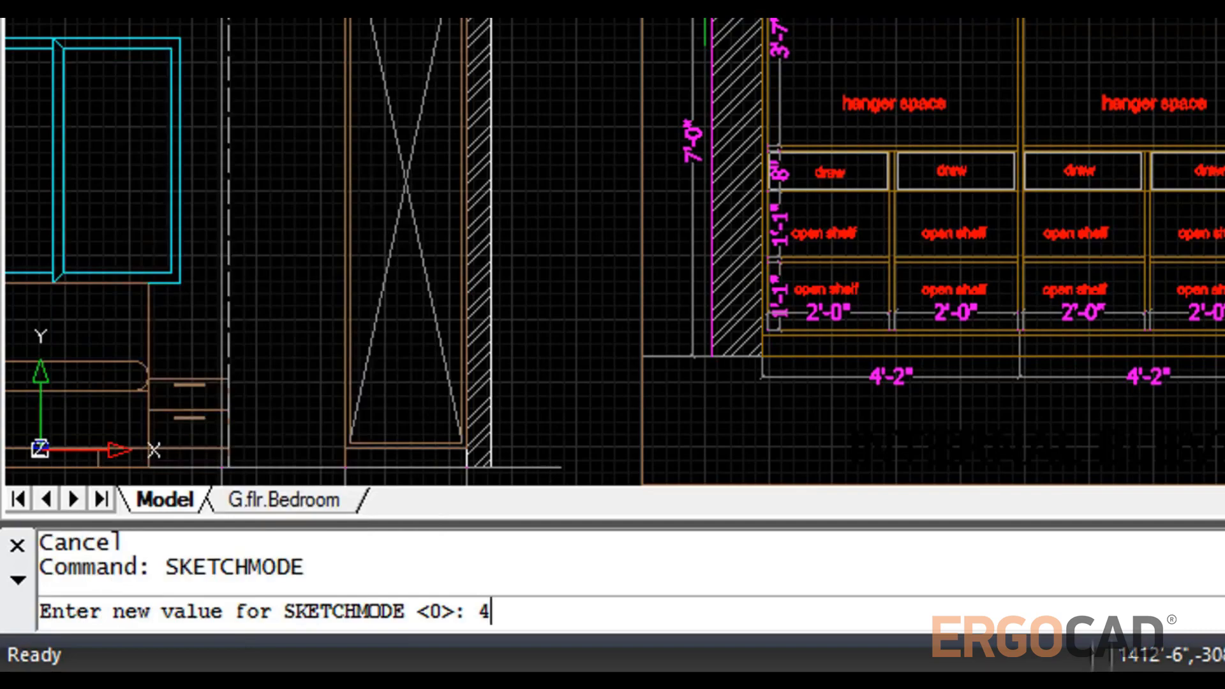
pyautogui.press('Return')
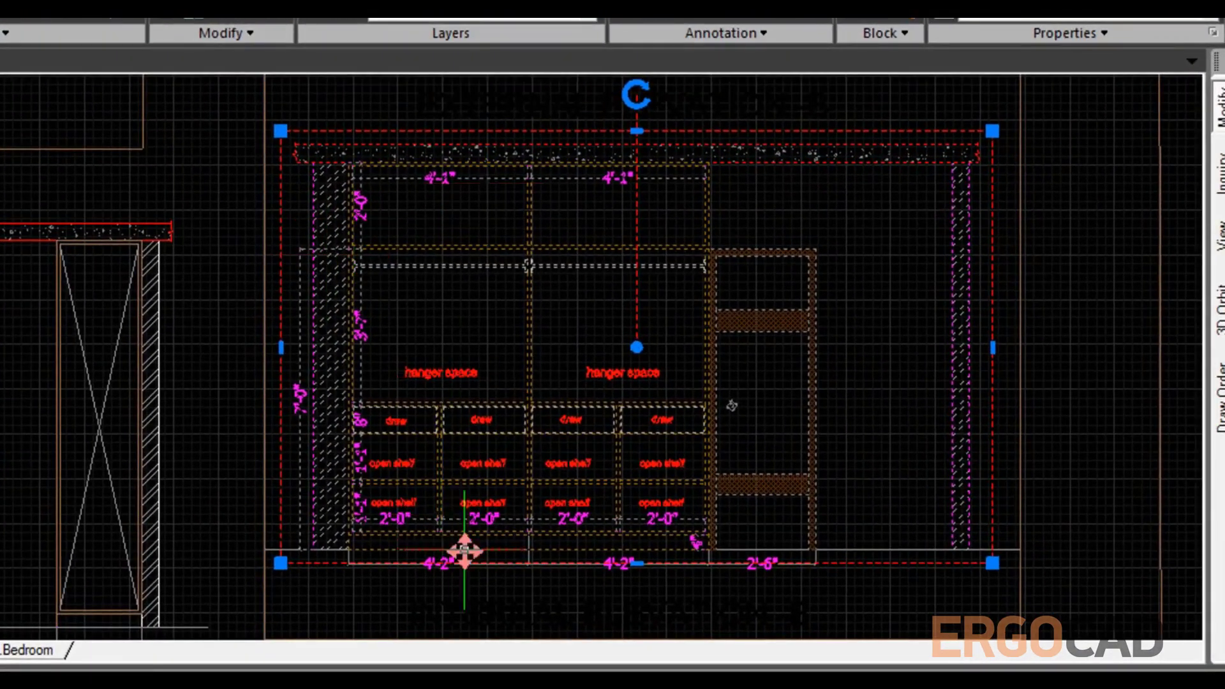
pyautogui.moveTo(464, 550); pyautogui.dragTo(529, 542)
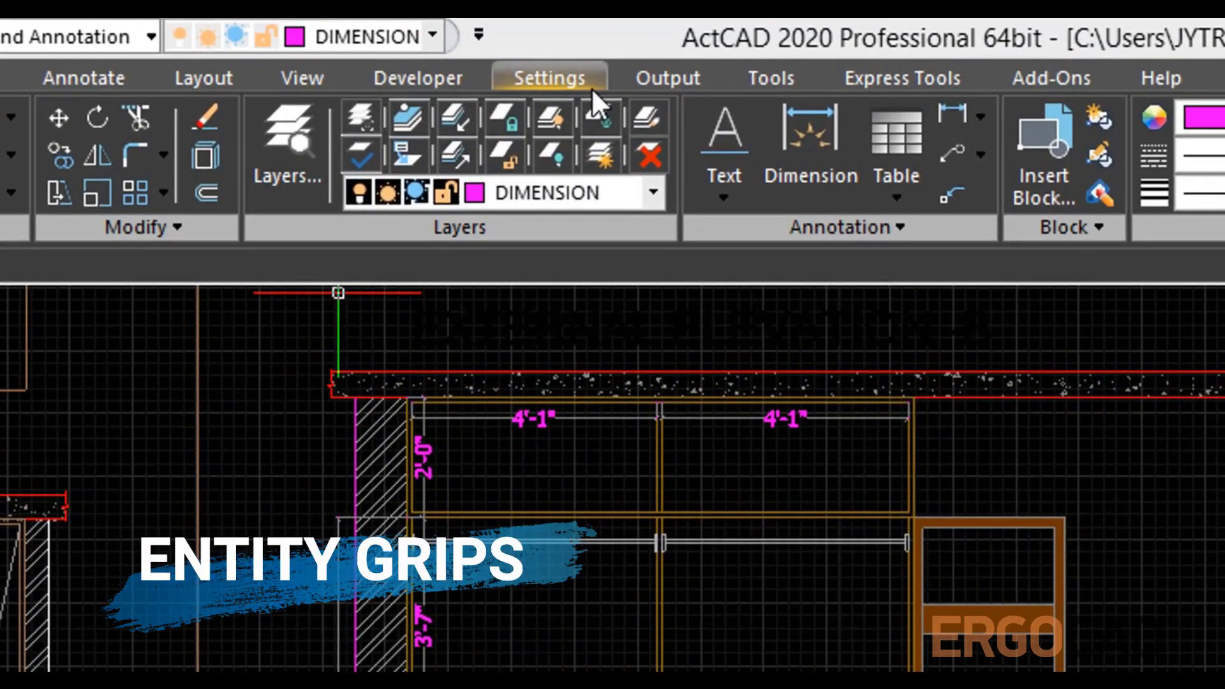
# Review Grip Settings (entity grips on, size 5, blue) from the Settings tab, then close it
pyautogui.click(592, 89)
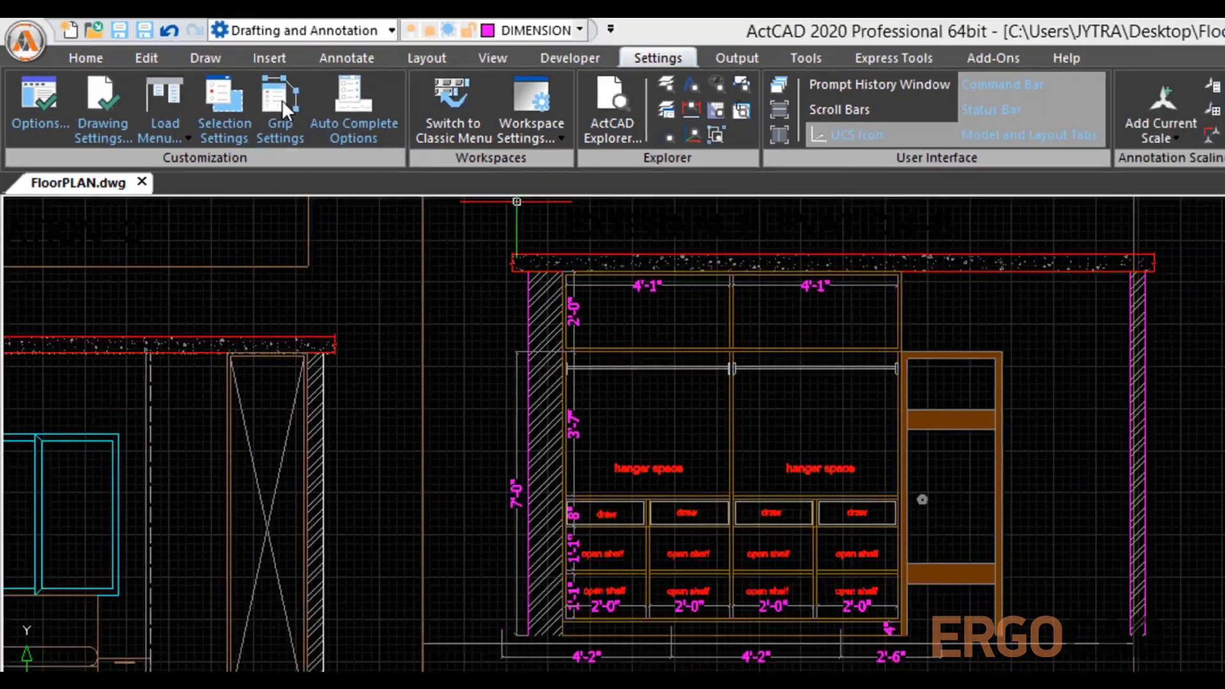
pyautogui.click(282, 102)
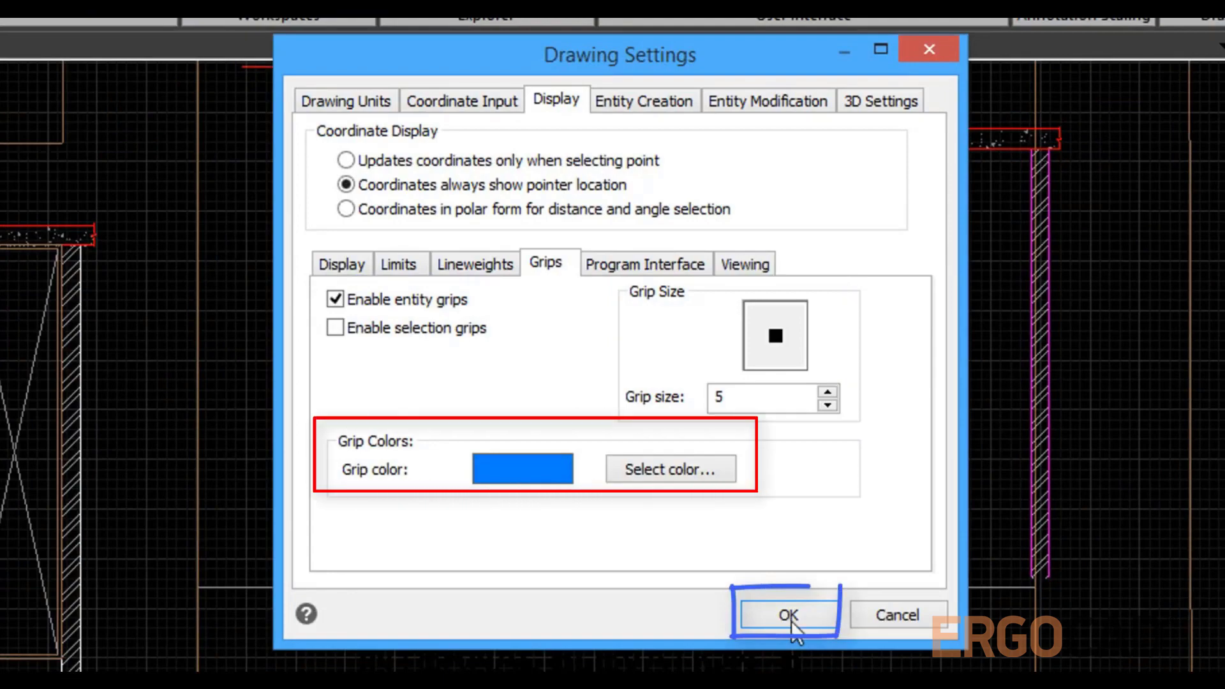
pyautogui.click(794, 622)
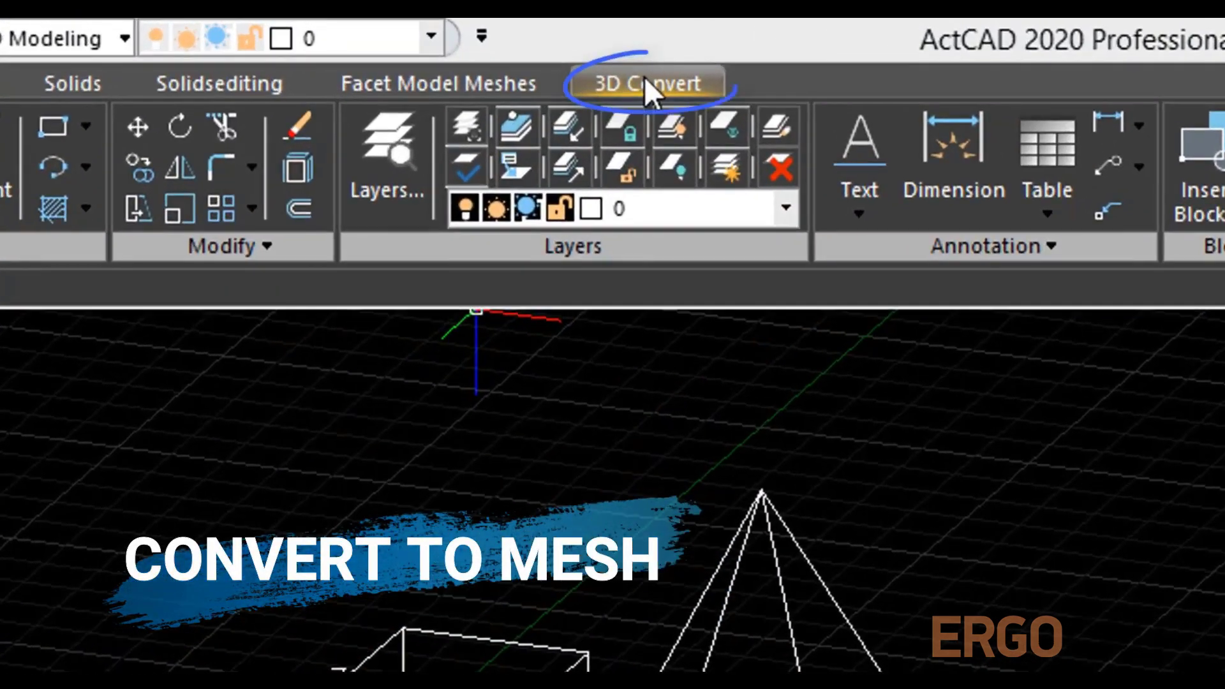
# Convert the oval outline with four rounded tabs into a surface with Convert to Surface
pyautogui.click(648, 83)
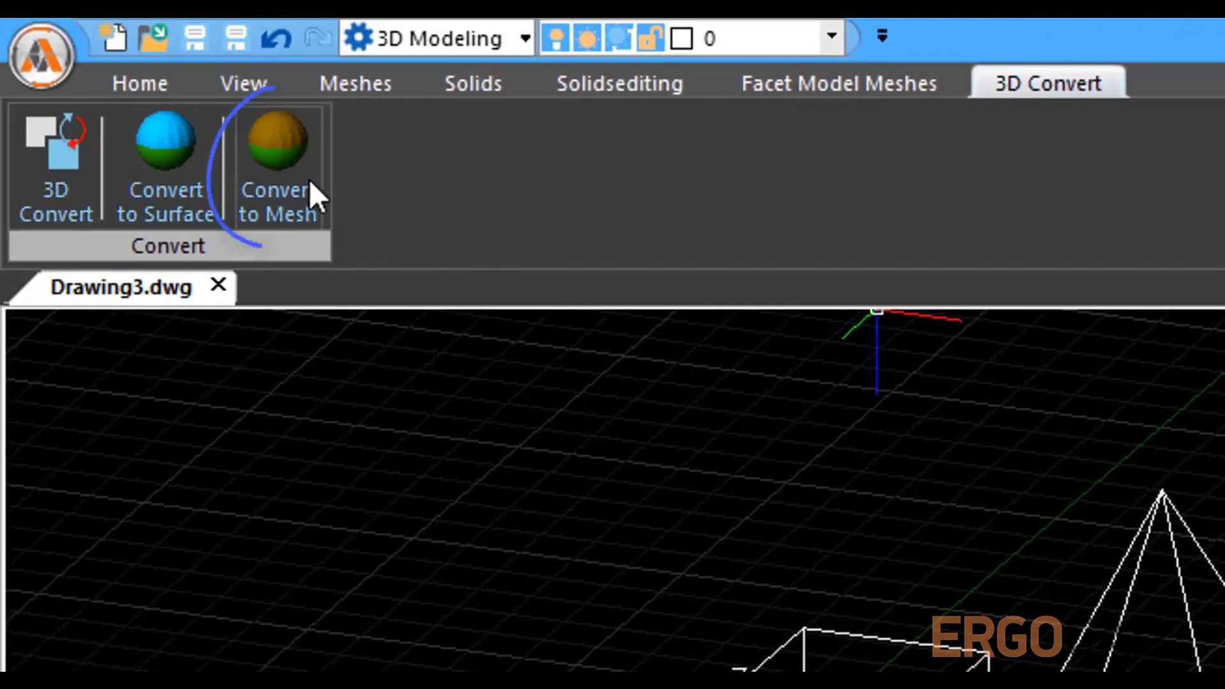
pyautogui.click(307, 158)
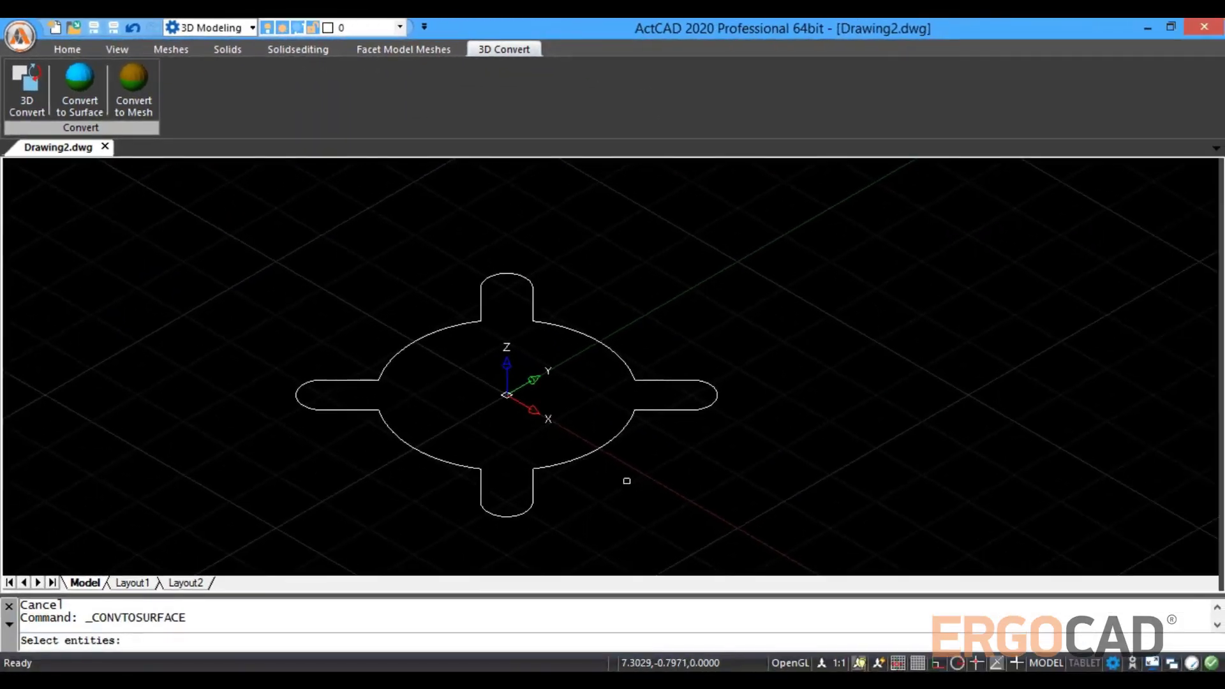
pyautogui.click(627, 481)
pyautogui.click(334, 292)
pyautogui.press('Return')
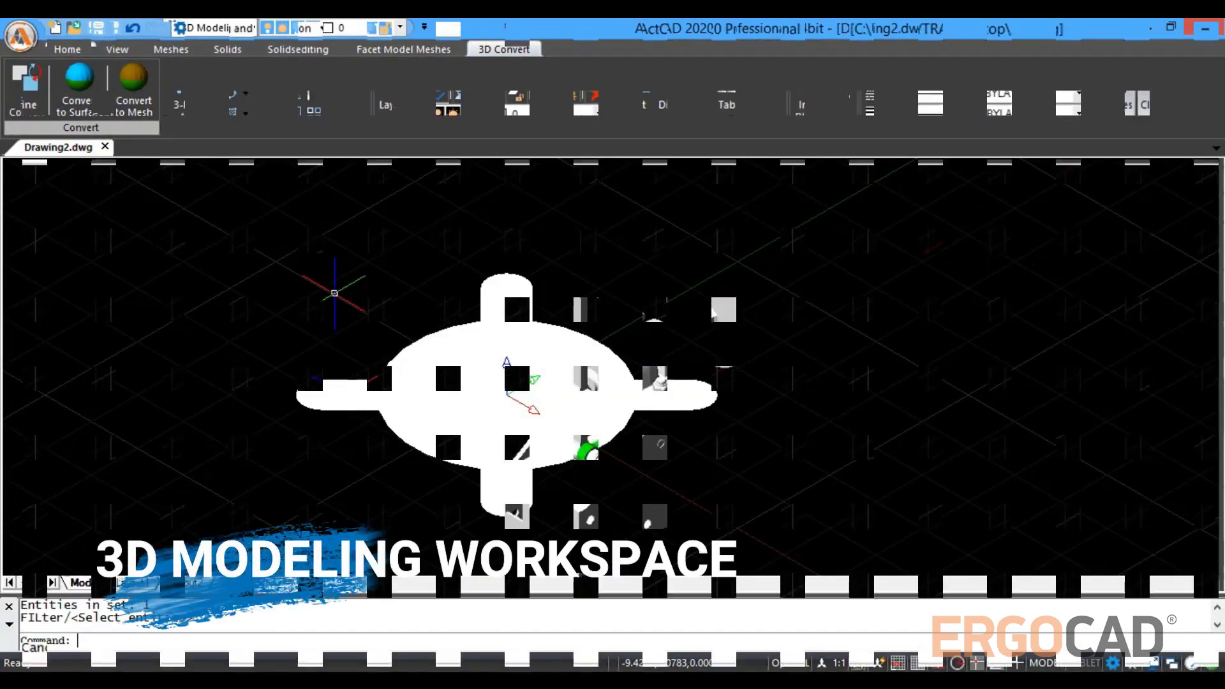
# Switch to 3D Modeling and browse the Meshes, Solids, Solidsediting, Facet Model Meshes and 3D Convert tabs
pyautogui.click(584, 38)
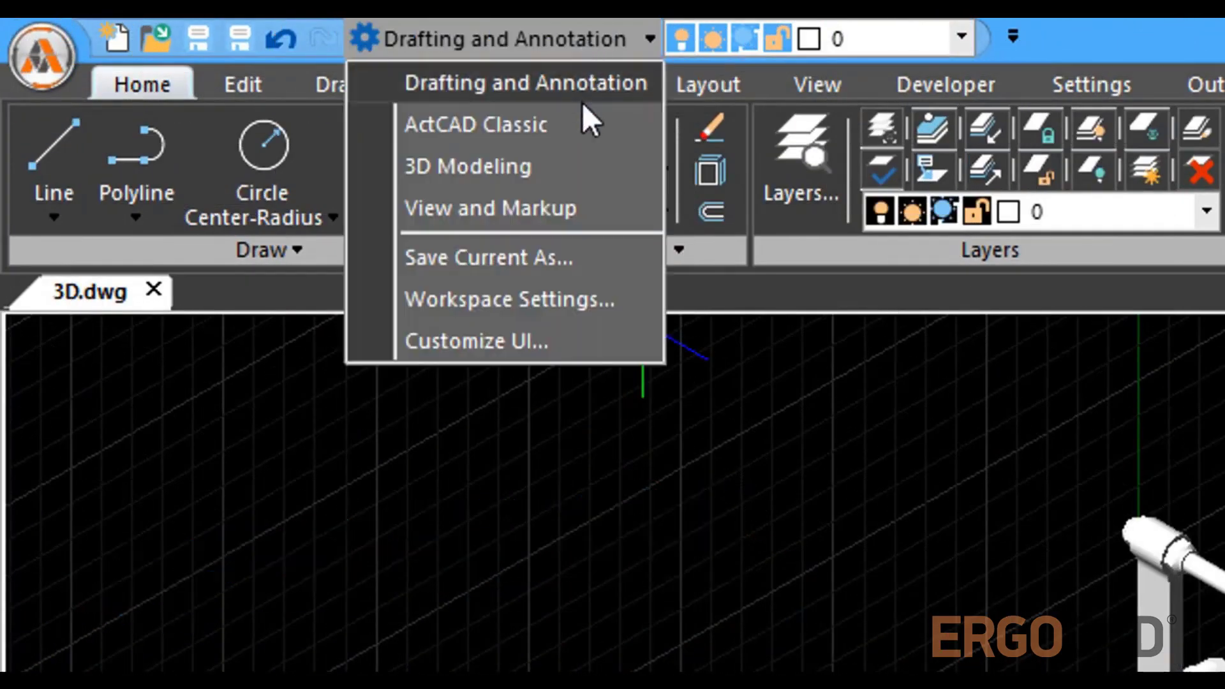
pyautogui.click(558, 171)
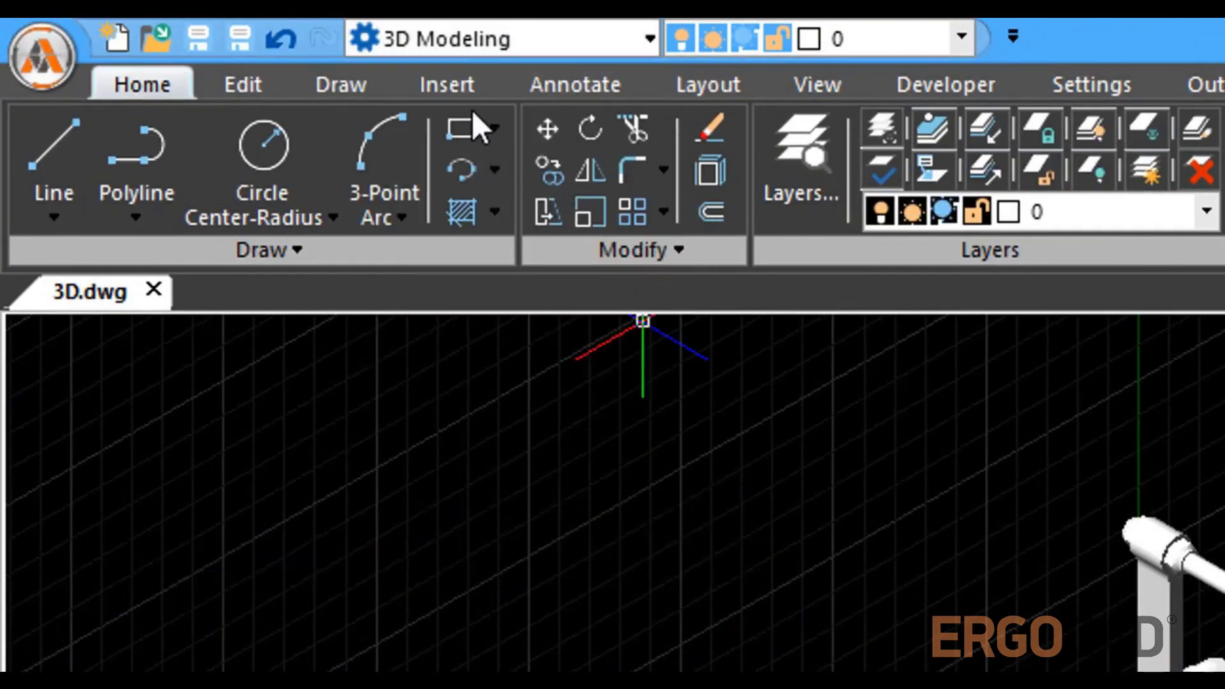
pyautogui.click(371, 85)
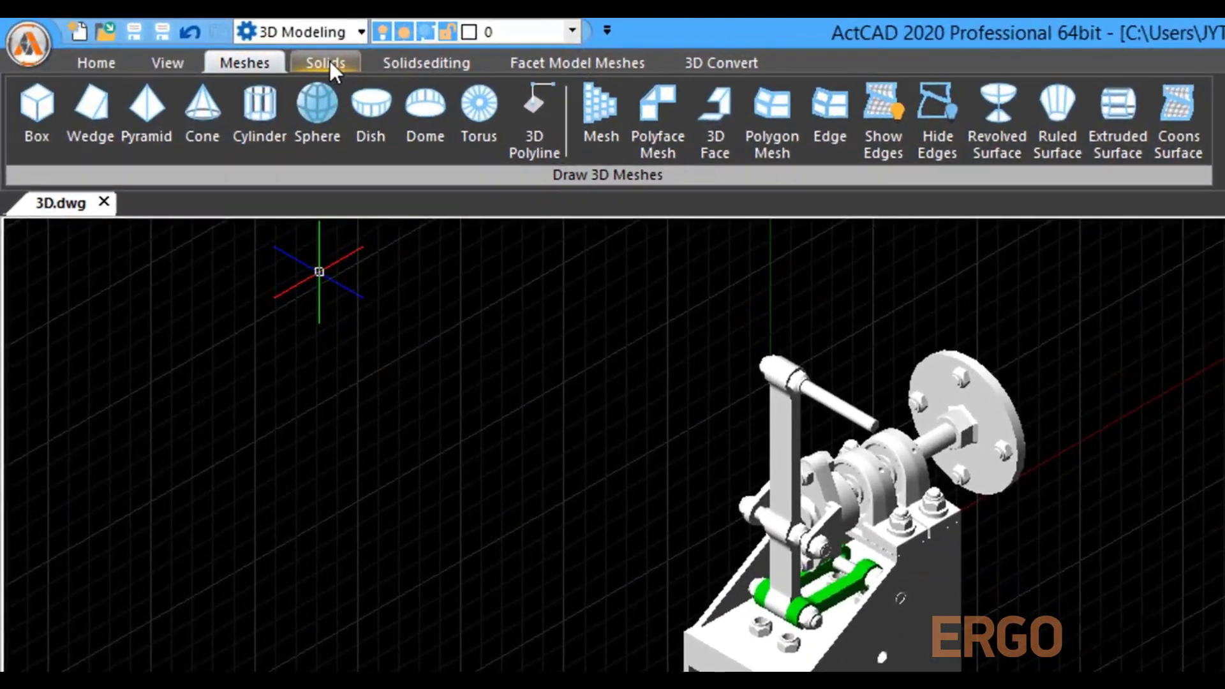
pyautogui.click(329, 60)
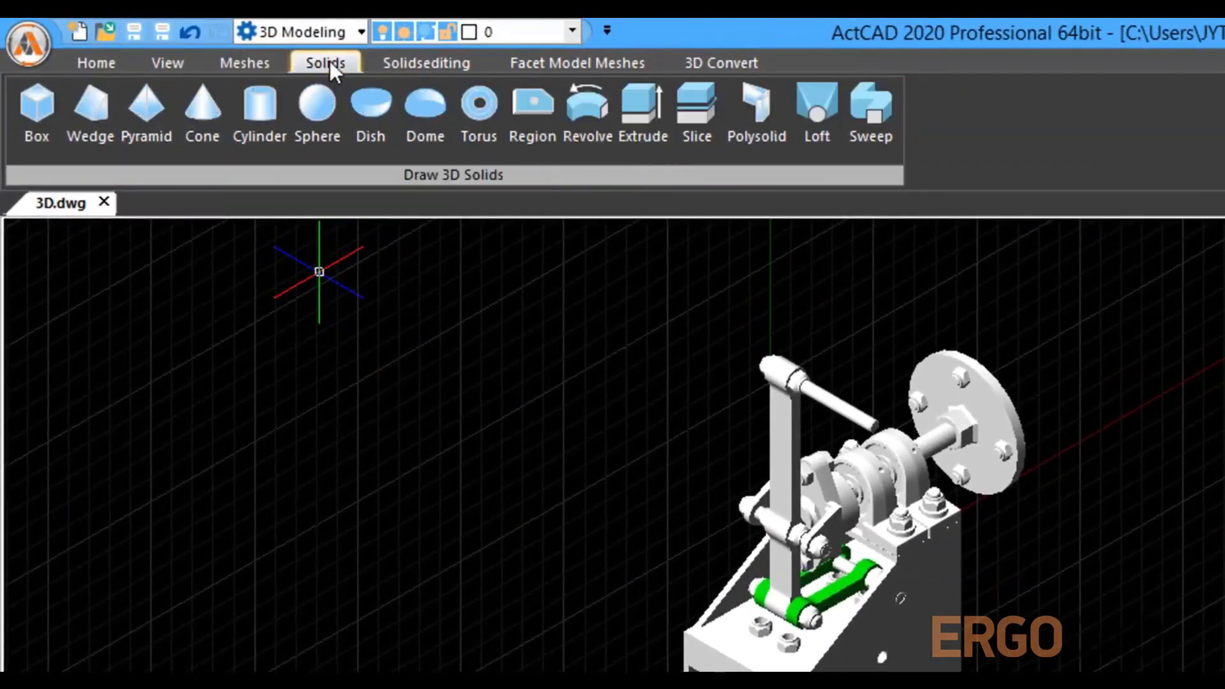
pyautogui.click(425, 61)
pyautogui.click(531, 63)
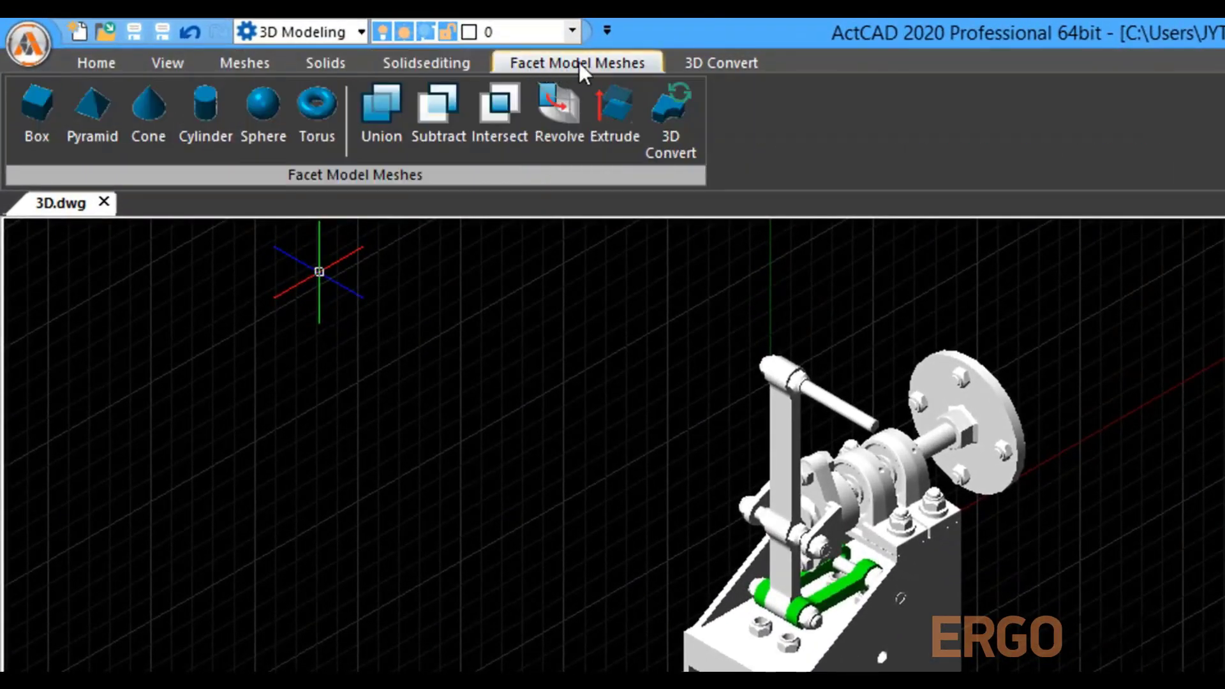
pyautogui.click(712, 65)
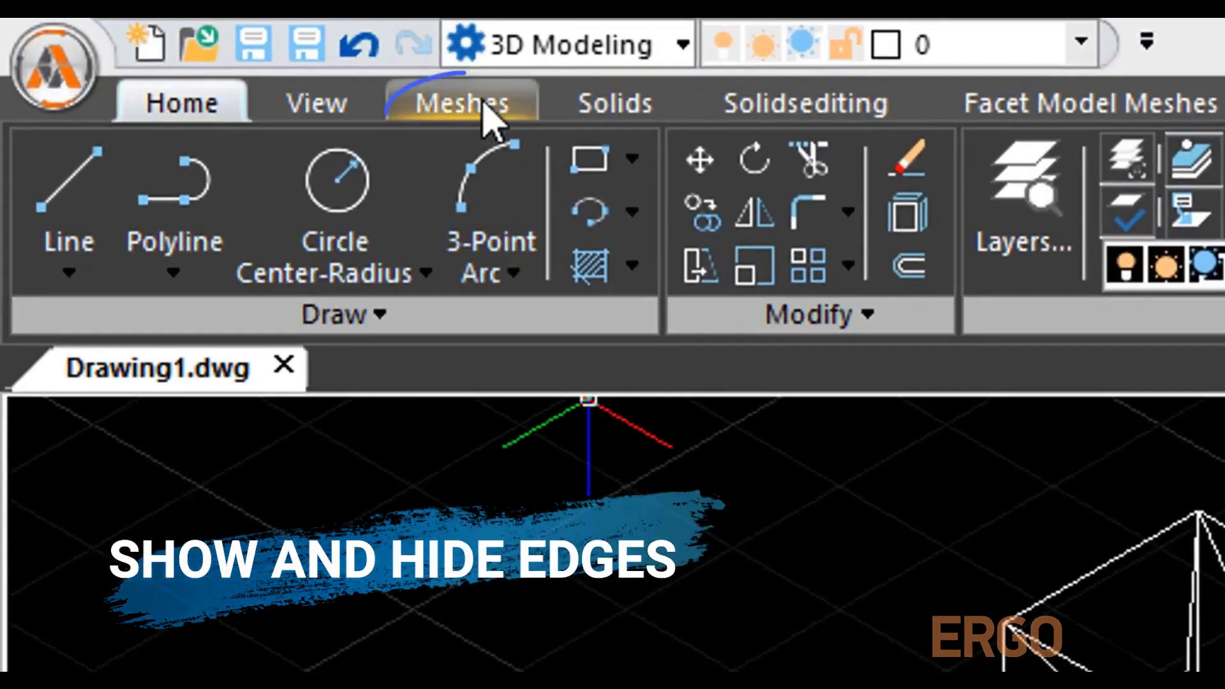
# Hide the mesh edges of the box, cone and cylinder
pyautogui.click(484, 105)
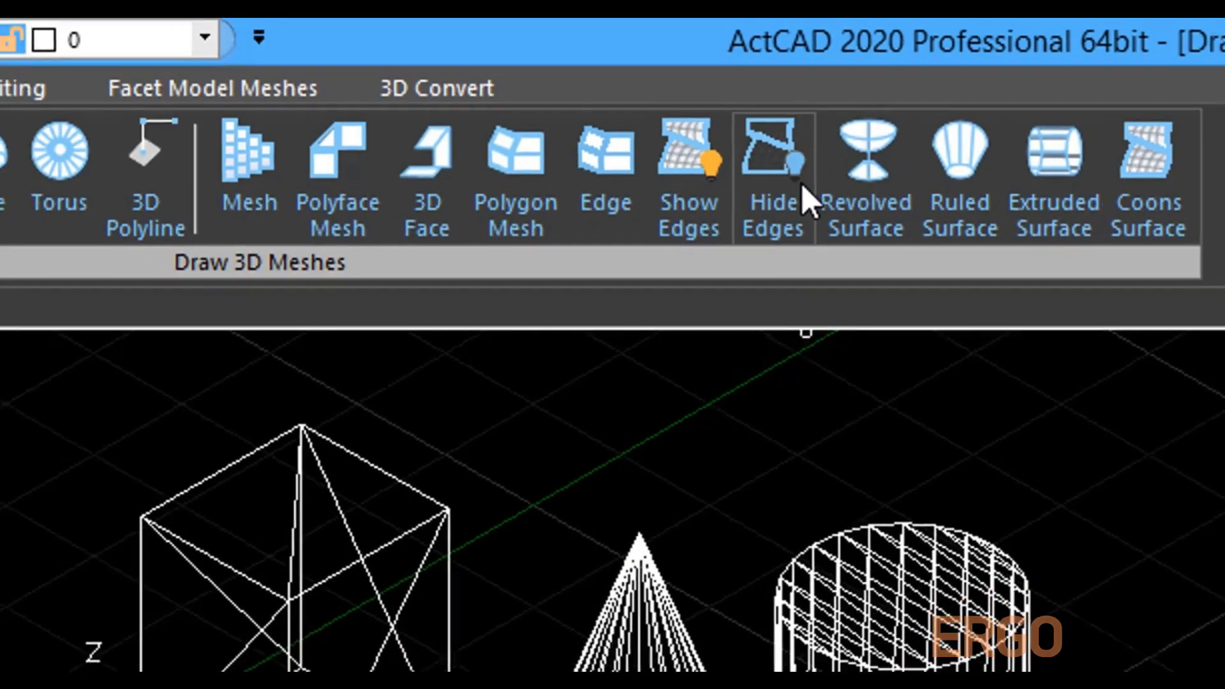
pyautogui.click(802, 182)
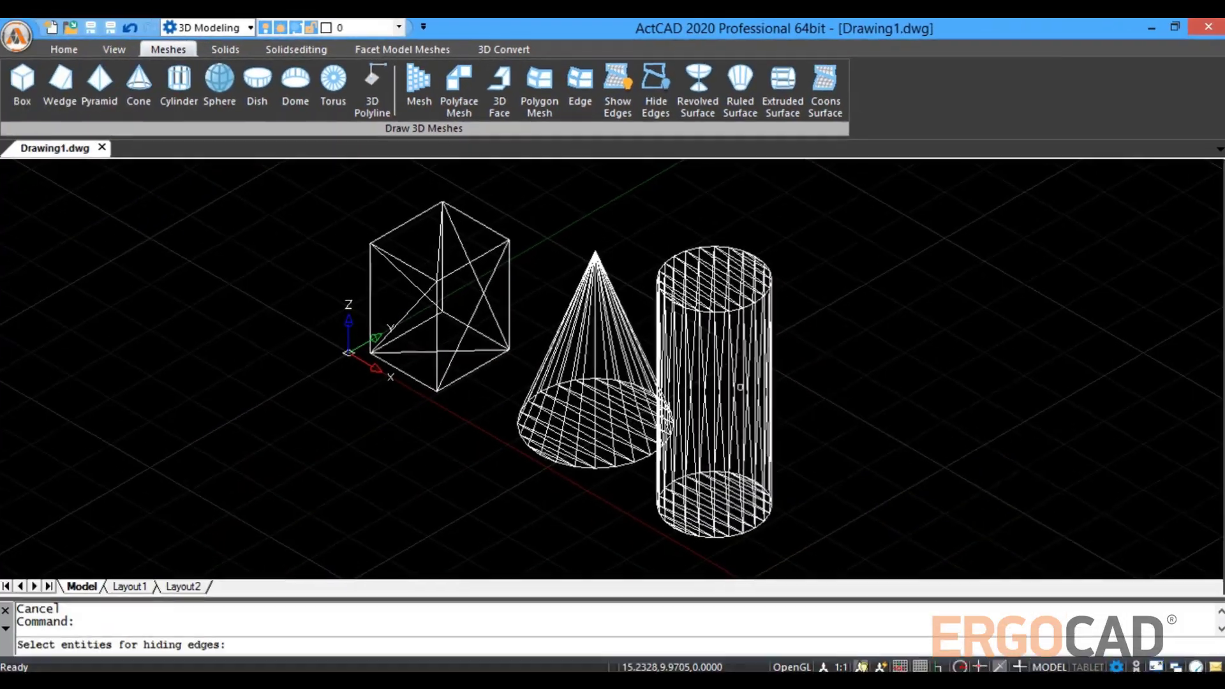
pyautogui.click(825, 534)
pyautogui.click(309, 227)
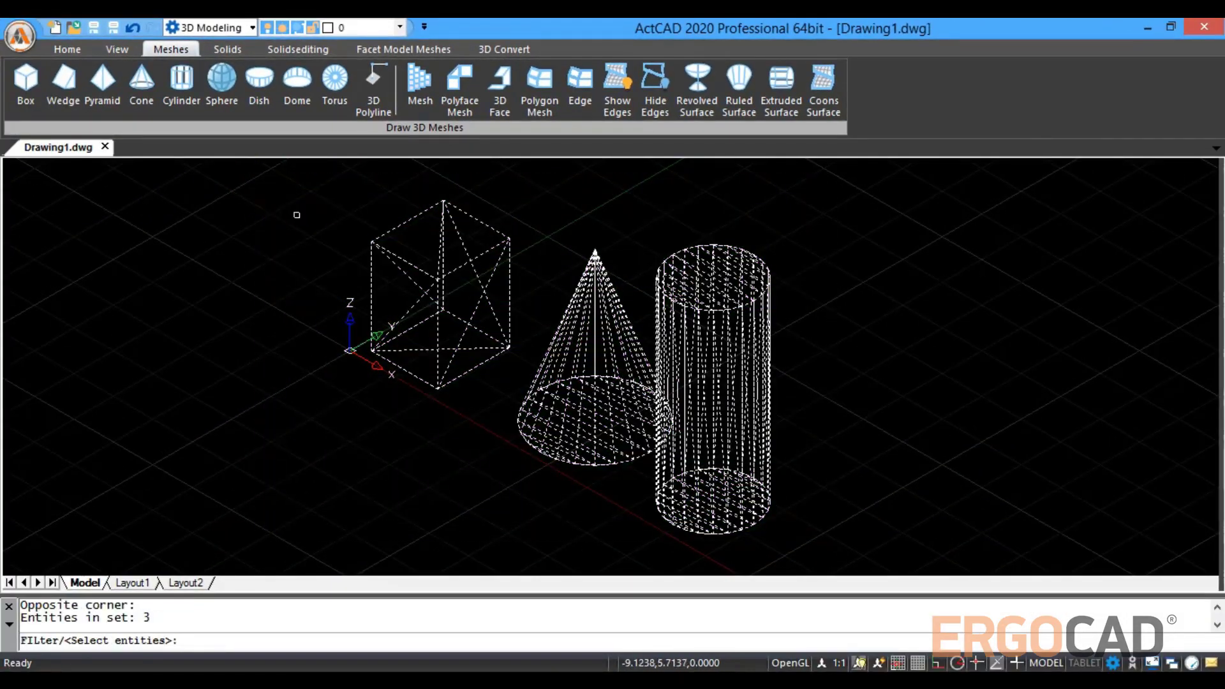
pyautogui.press('Return')
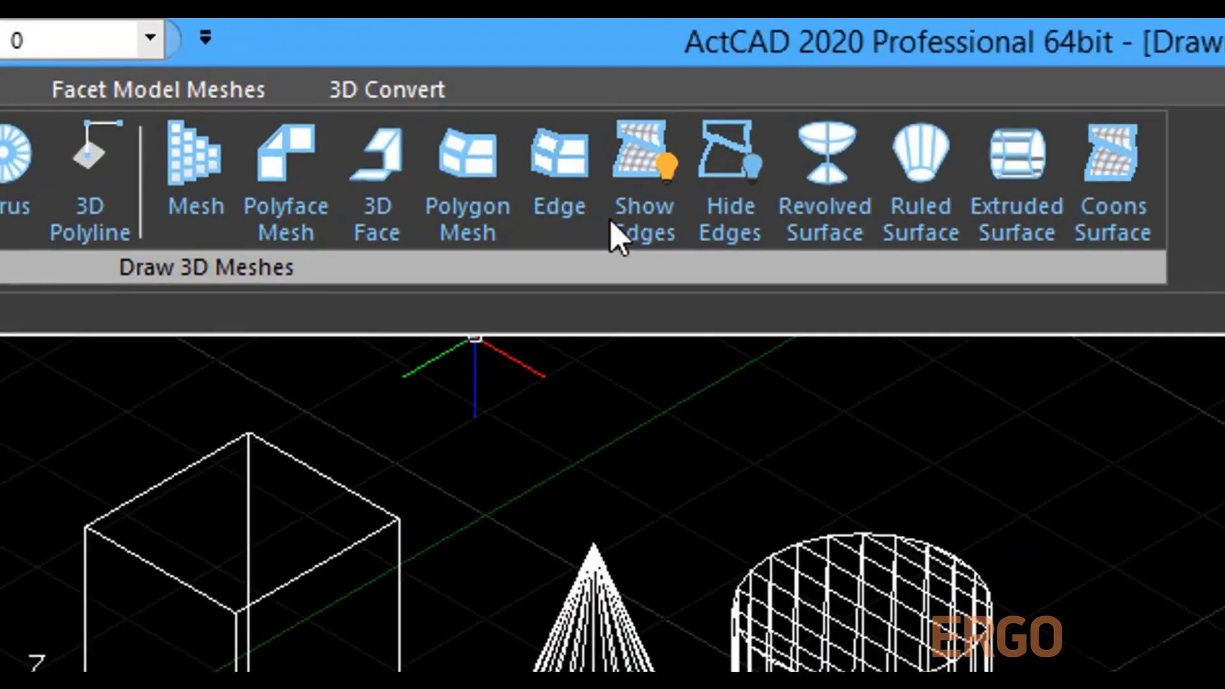
# Show the mesh edges of the box, cone and cylinder again
pyautogui.click(616, 108)
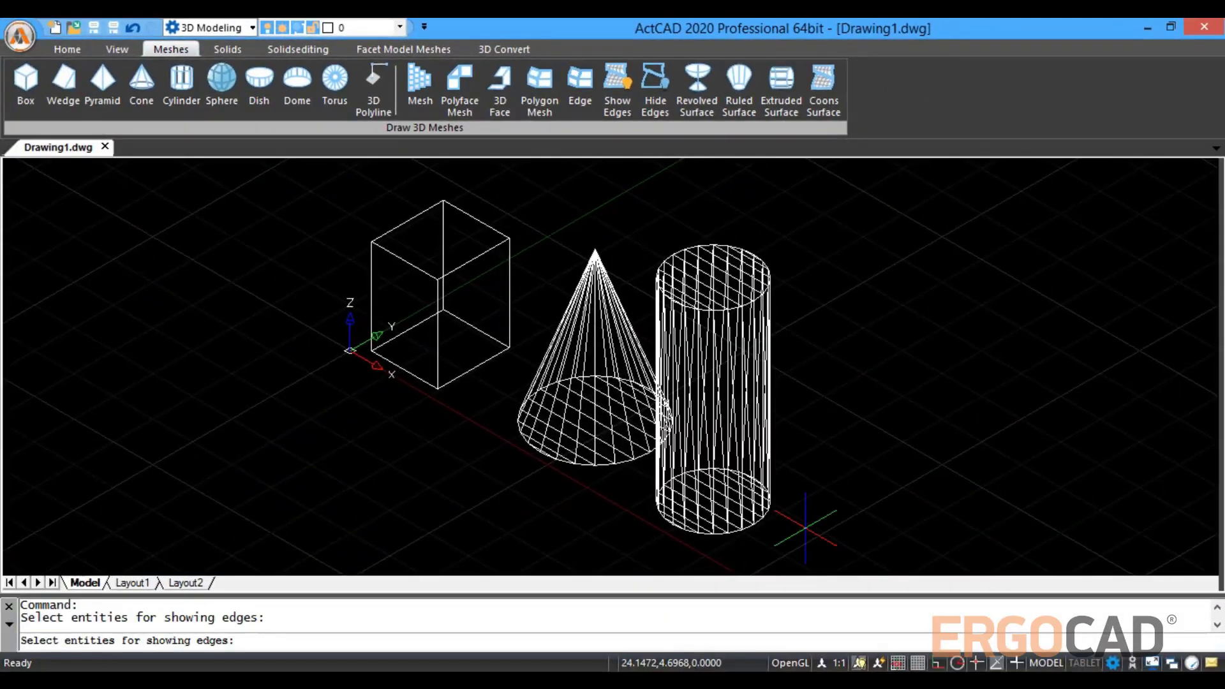
pyautogui.click(805, 528)
pyautogui.click(292, 218)
pyautogui.press('Return')
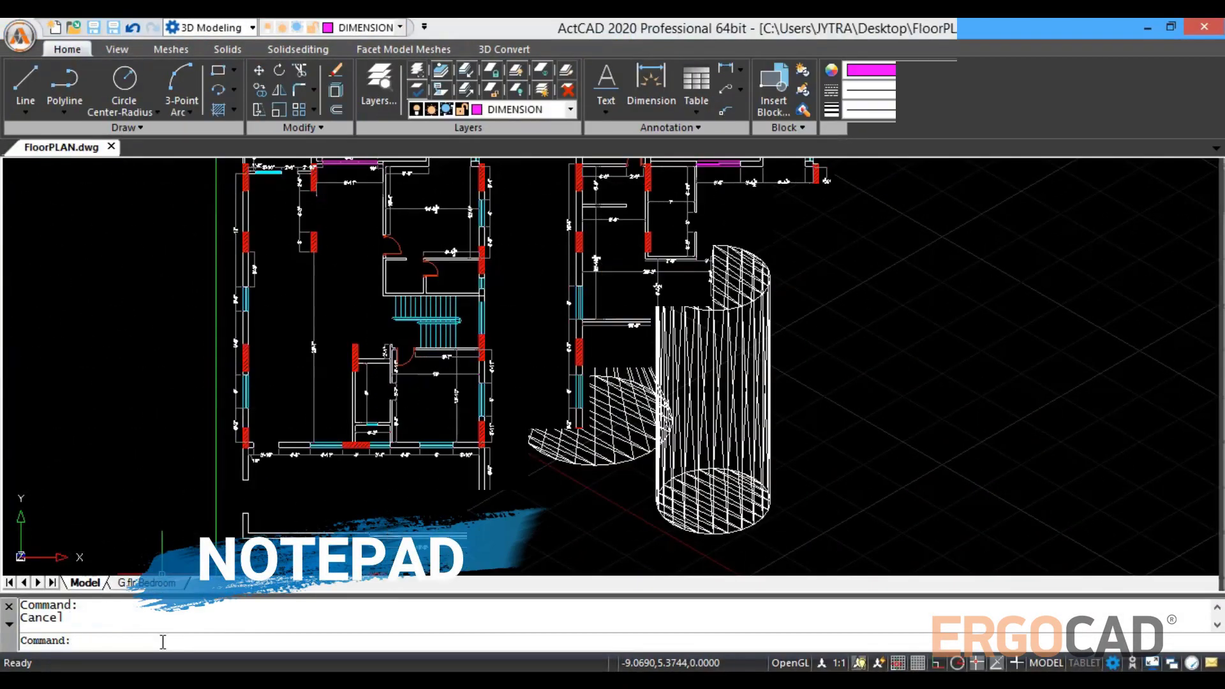
# Run NOTEPAD to open an untitled Notepad window beside FloorPLAN.dwg
pyautogui.write('not')
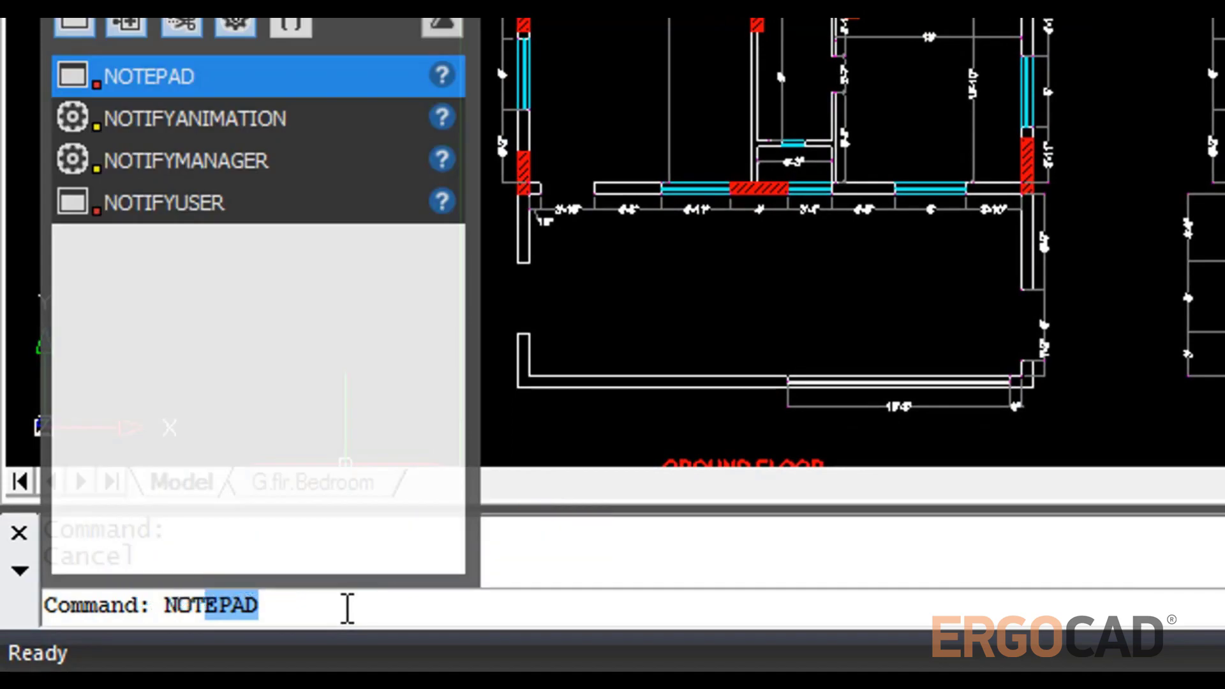
pyautogui.write('ep')
pyautogui.press('Return')
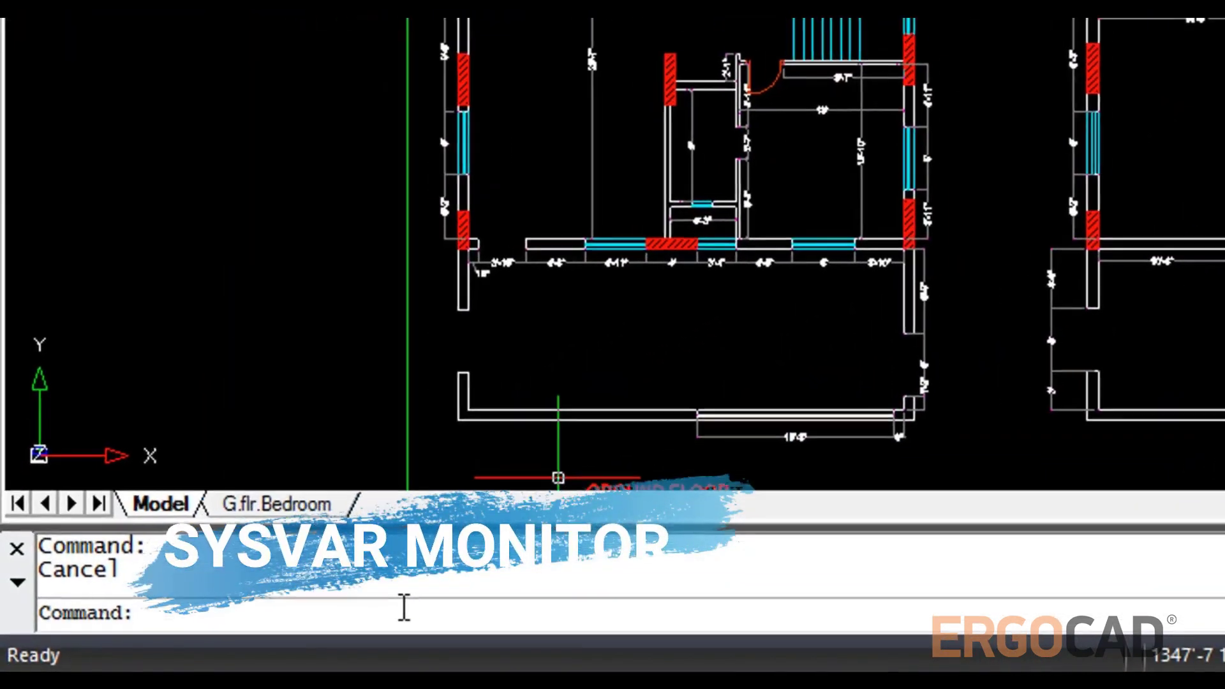
pyautogui.write('sysv')
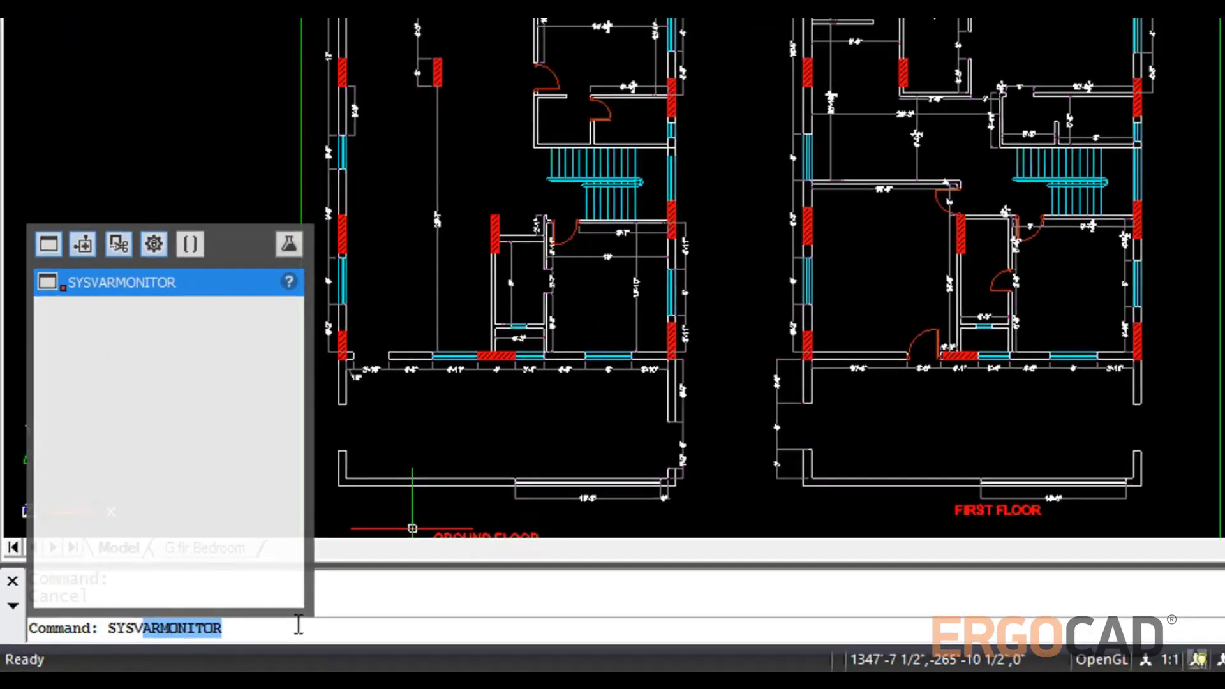
pyautogui.press('Return')
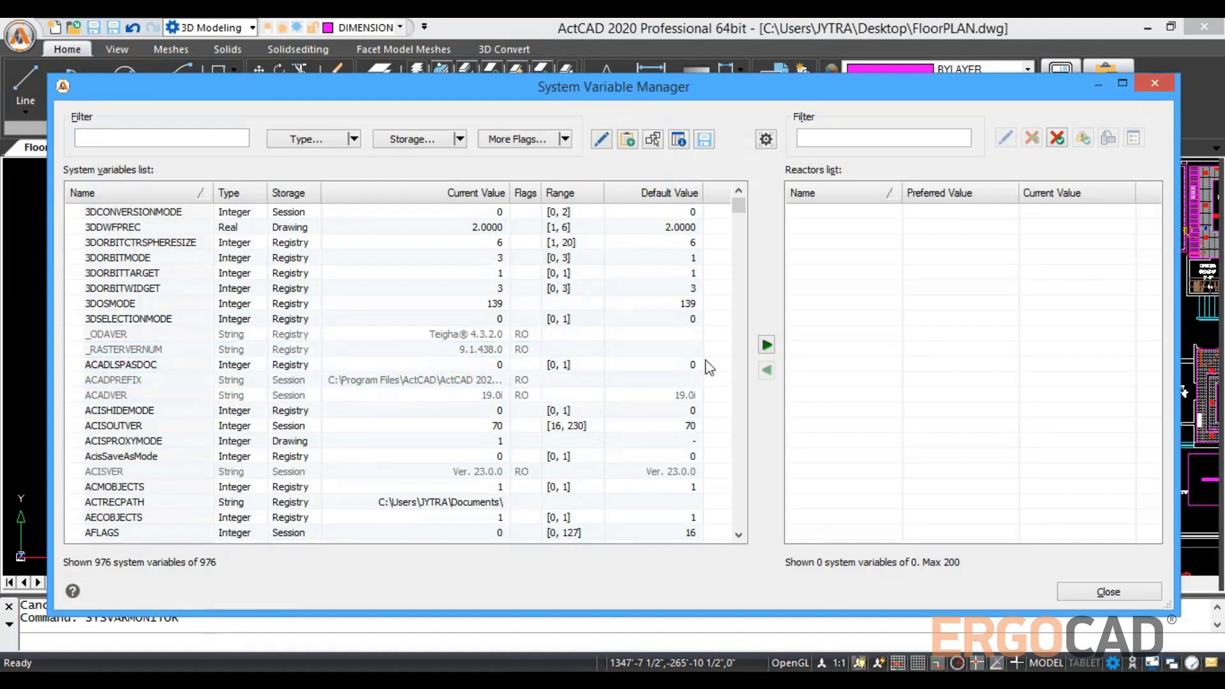
pyautogui.scroll(-2, 702, 368)
pyautogui.scroll(-3, 638, 370)
pyautogui.scroll(-1, 436, 373)
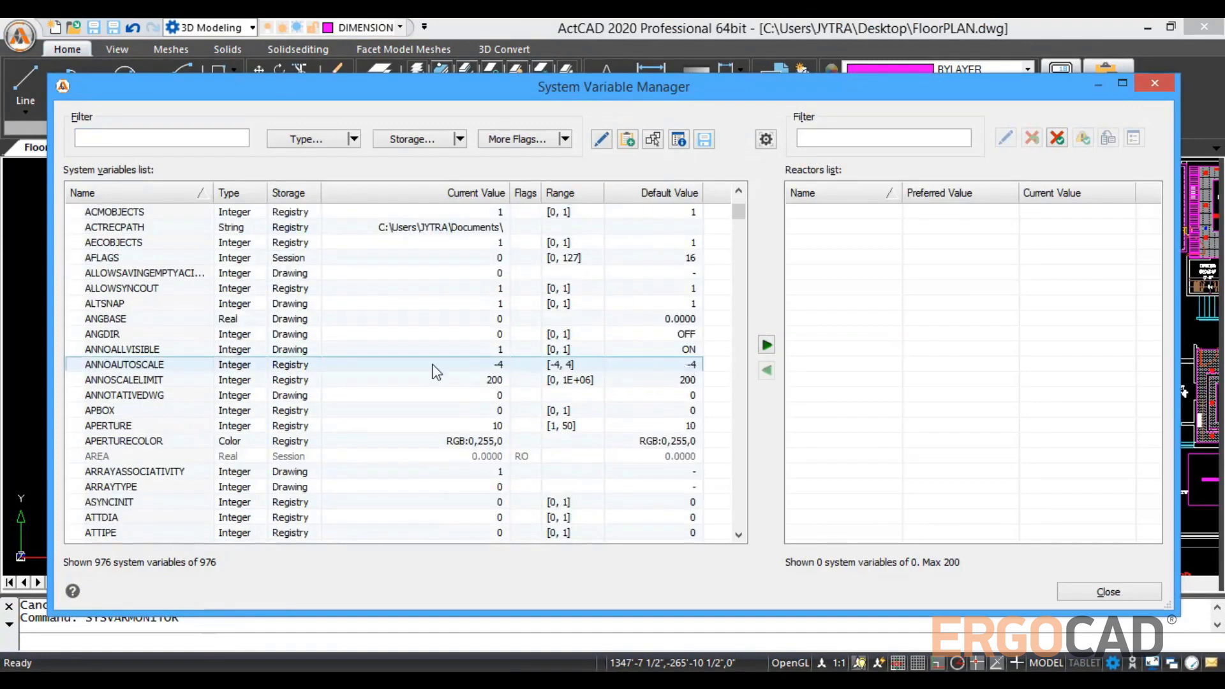
pyautogui.doubleClick(294, 365)
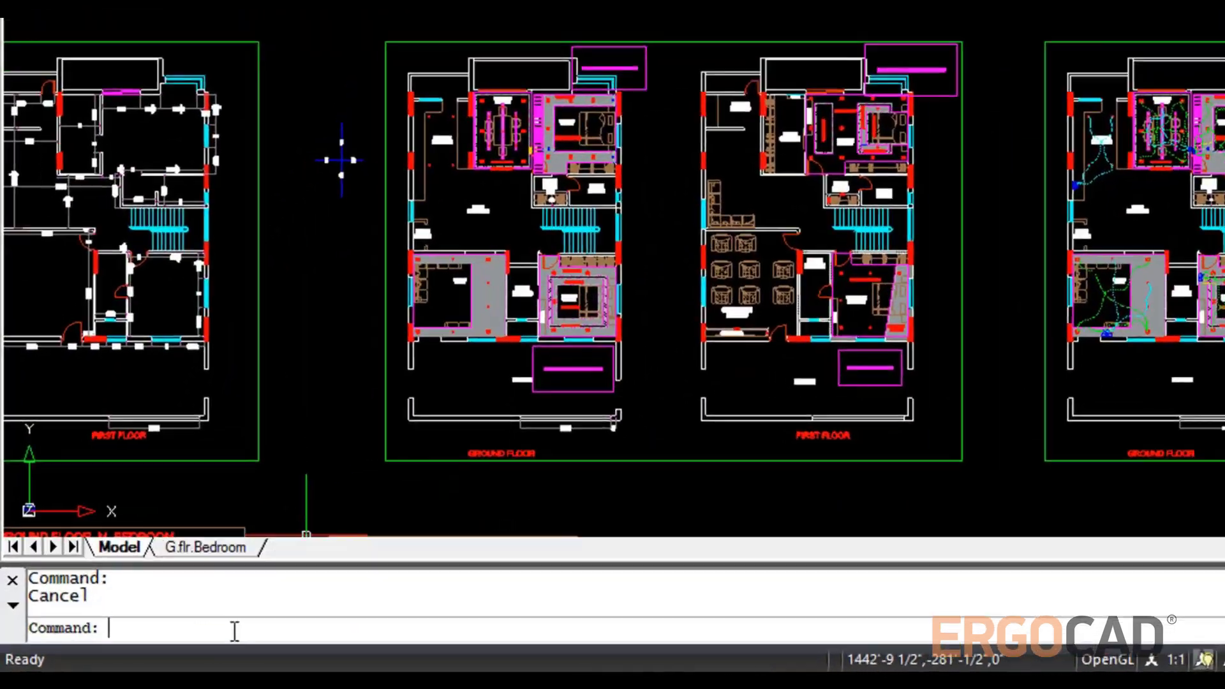
# Start PRINT with the ActCAD 2020 PDF Printer and Print to file turned off
pyautogui.write('pr')
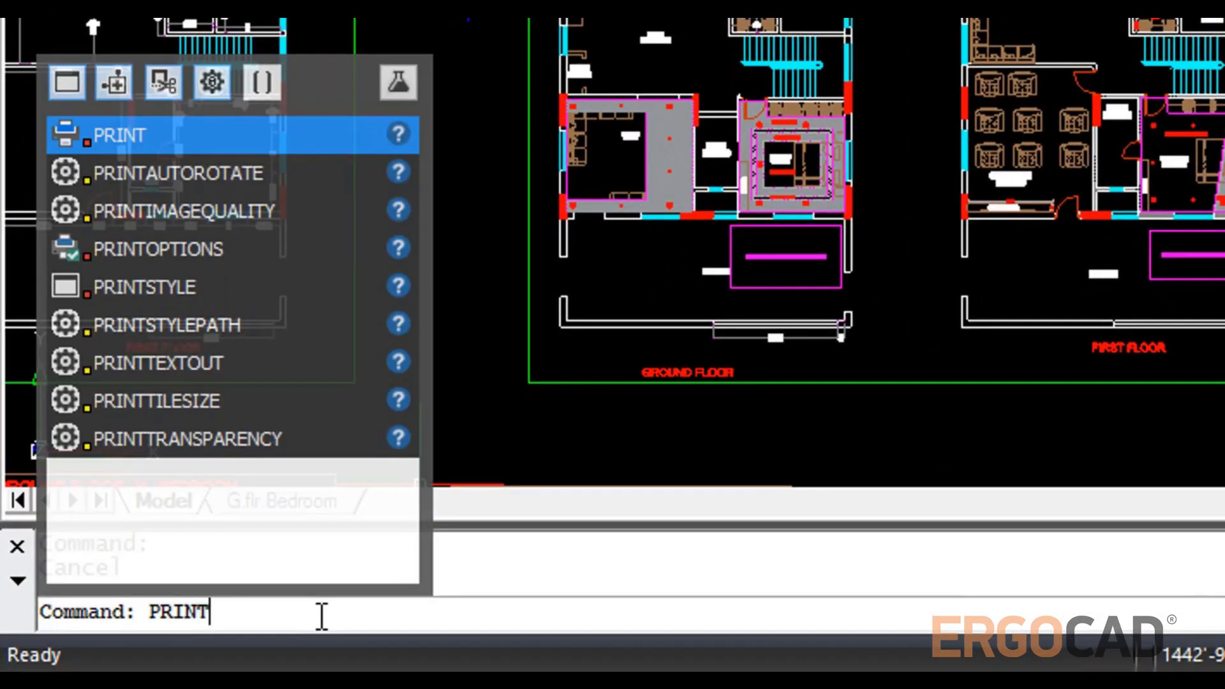
pyautogui.press('Return')
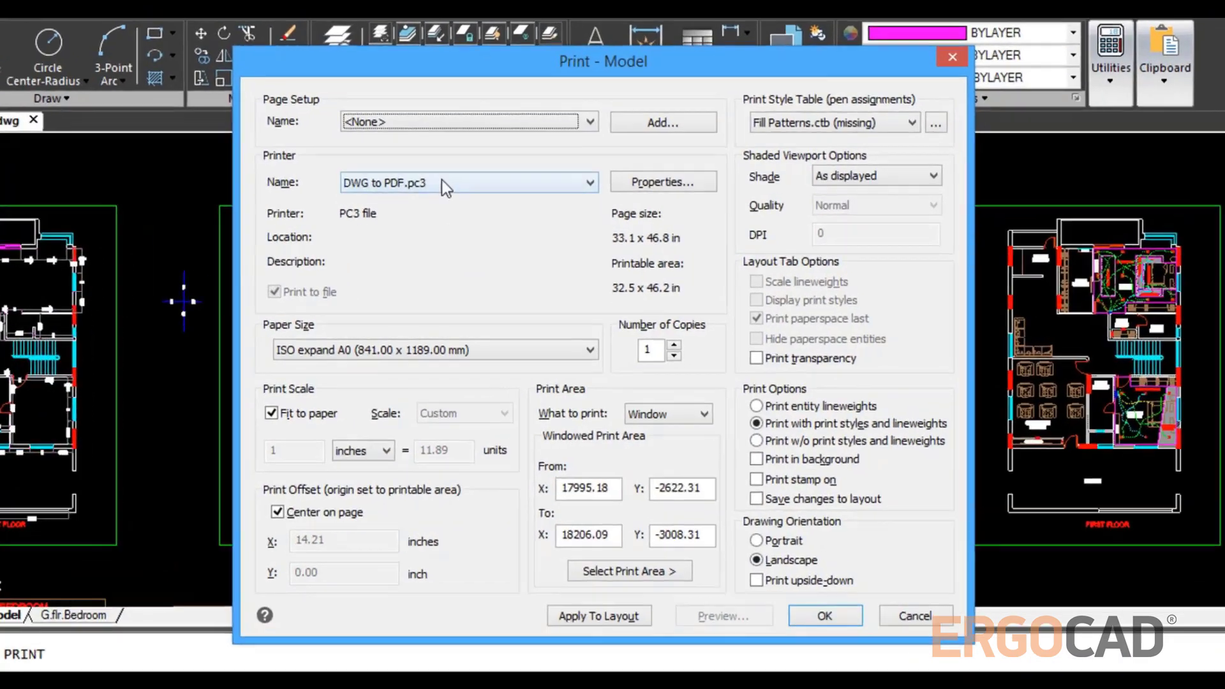
pyautogui.click(460, 202)
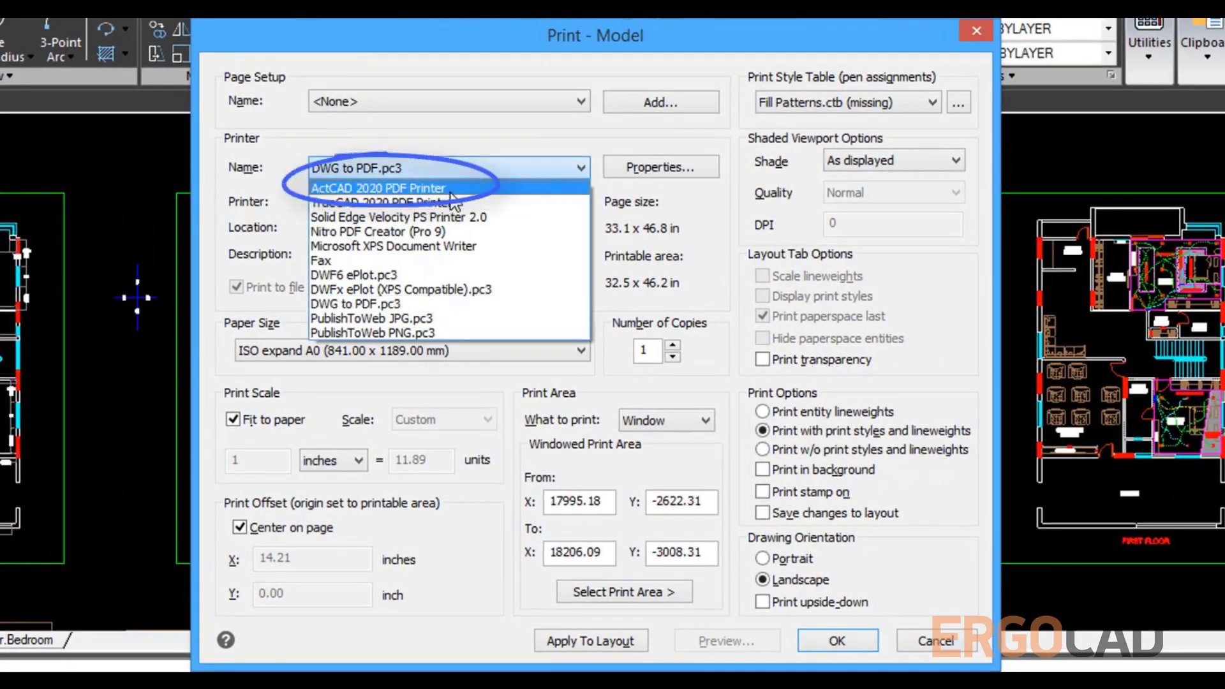
pyautogui.click(408, 187)
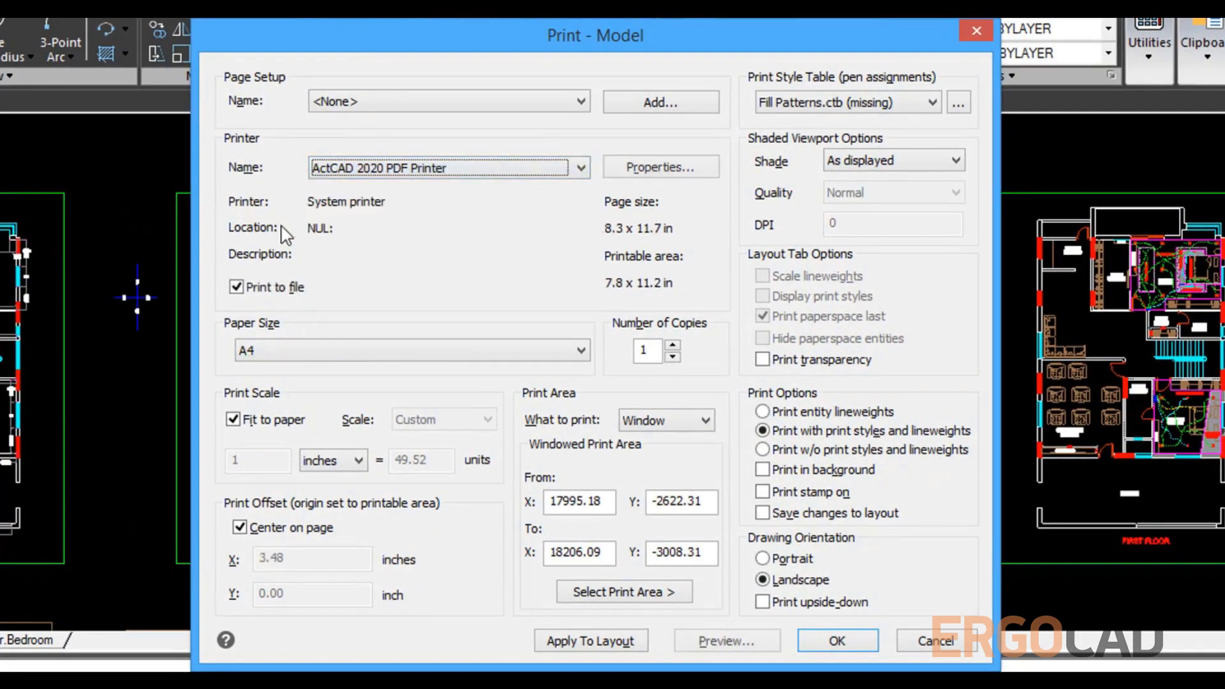
pyautogui.click(234, 287)
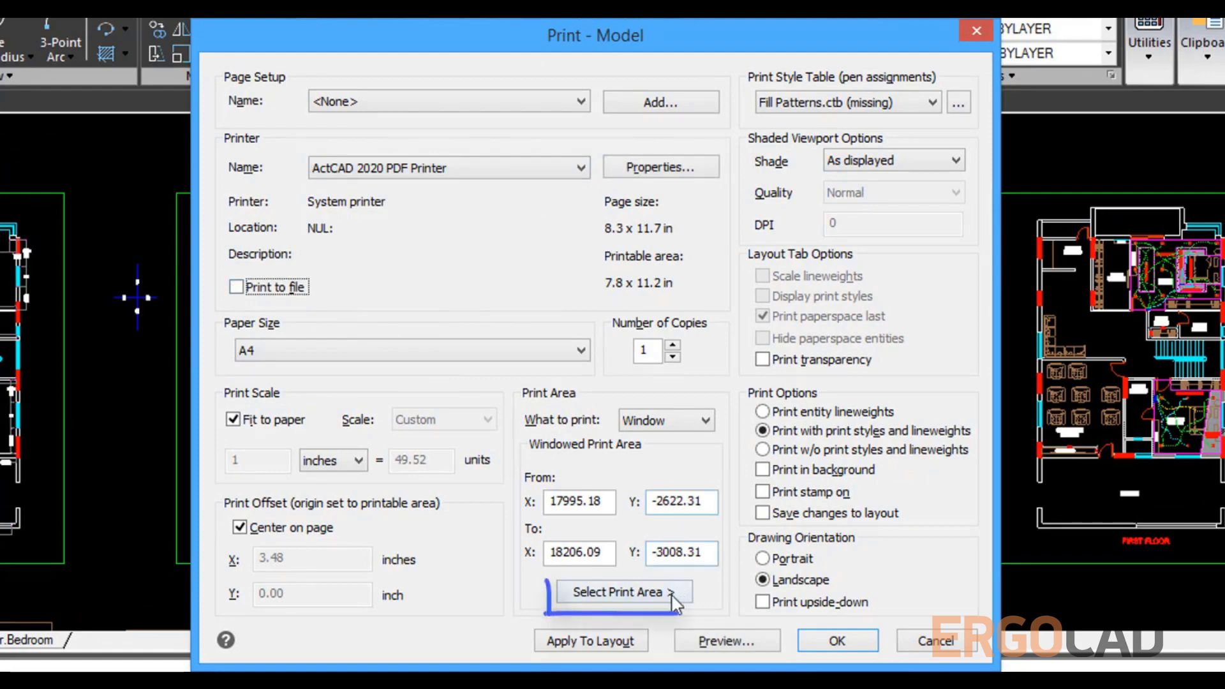
# Window the print area around the green frame of both floor plans and preview it
pyautogui.click(593, 591)
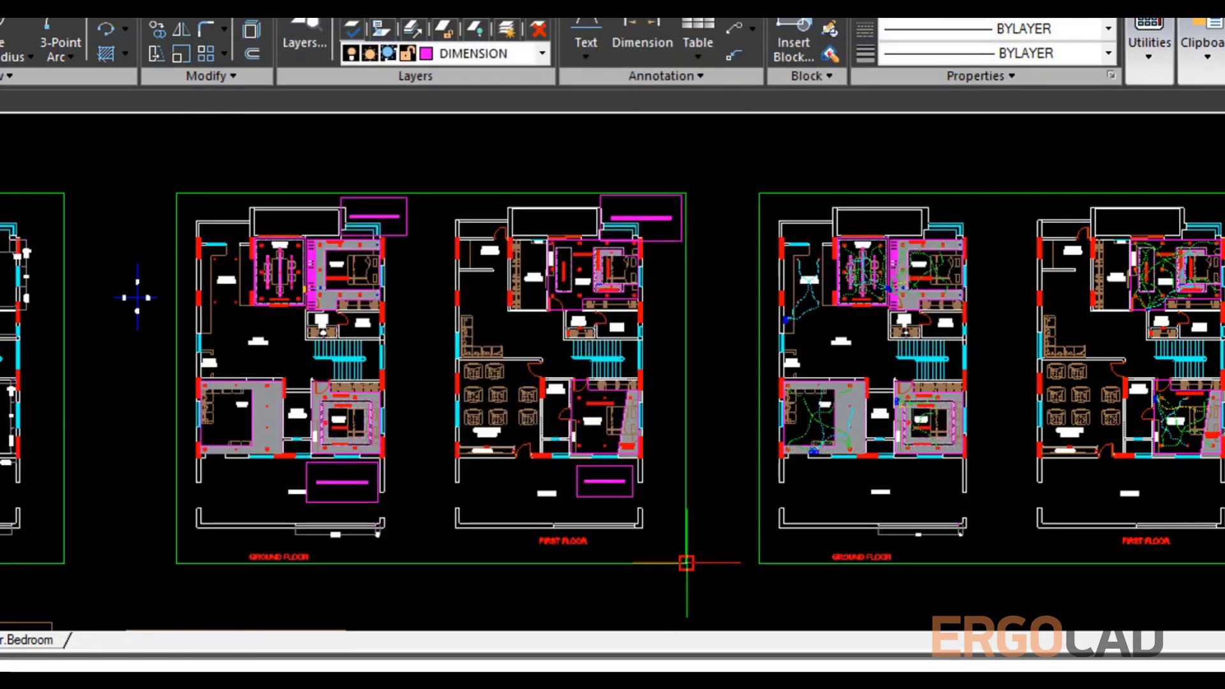
pyautogui.click(686, 562)
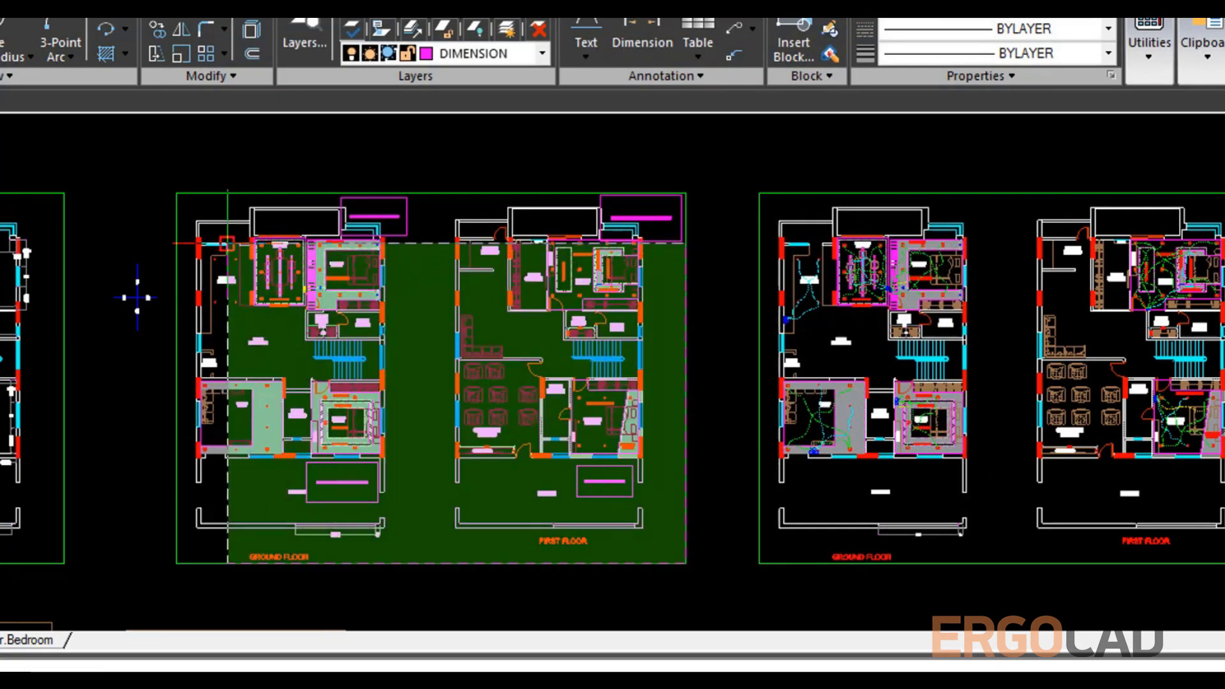
pyautogui.click(177, 193)
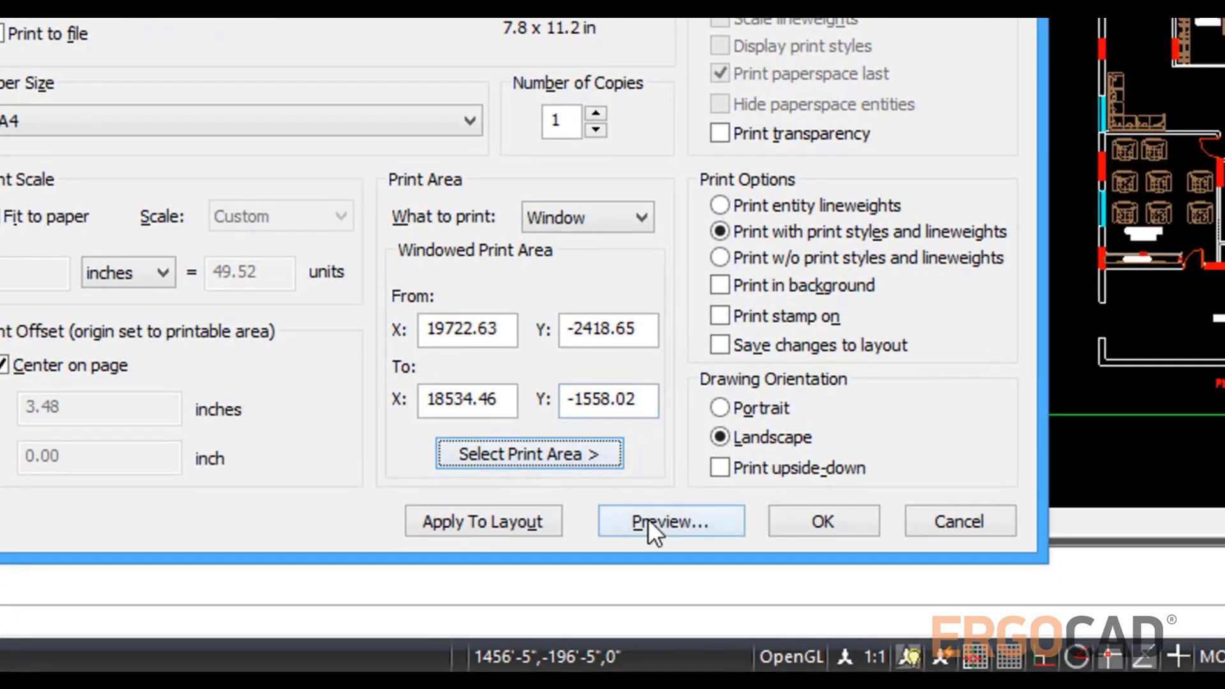
pyautogui.click(649, 519)
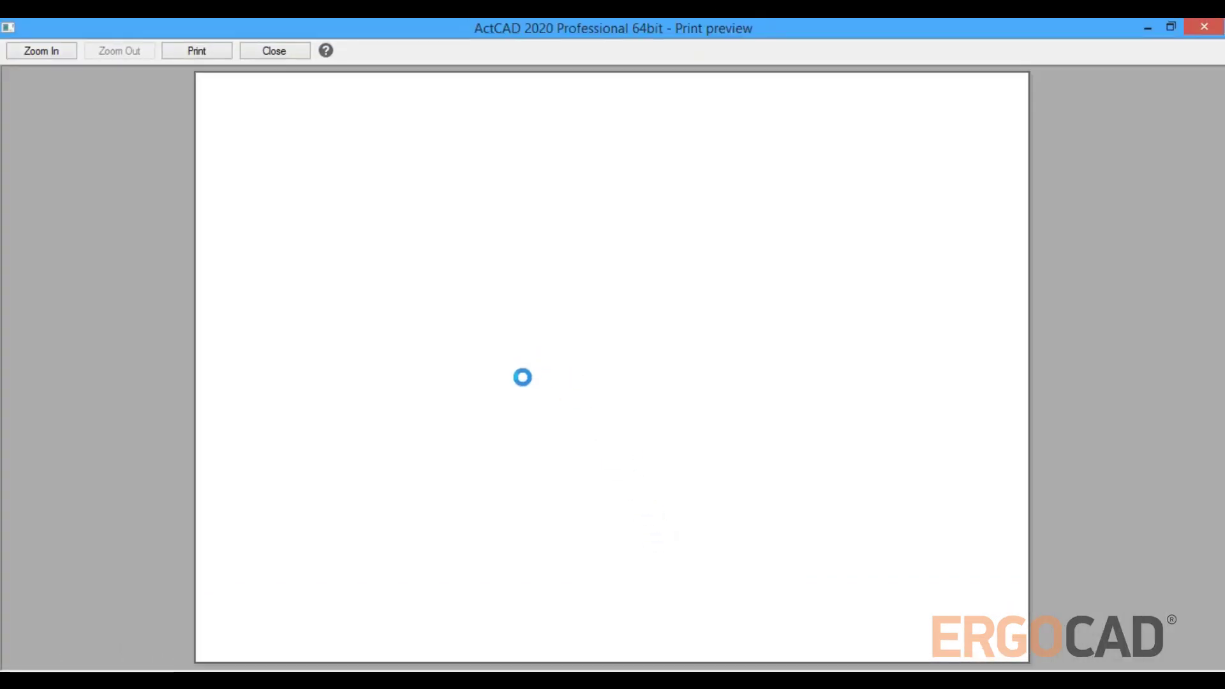
# Print the previewed floor plans to FloorPLAN2.pdf
pyautogui.click(307, 115)
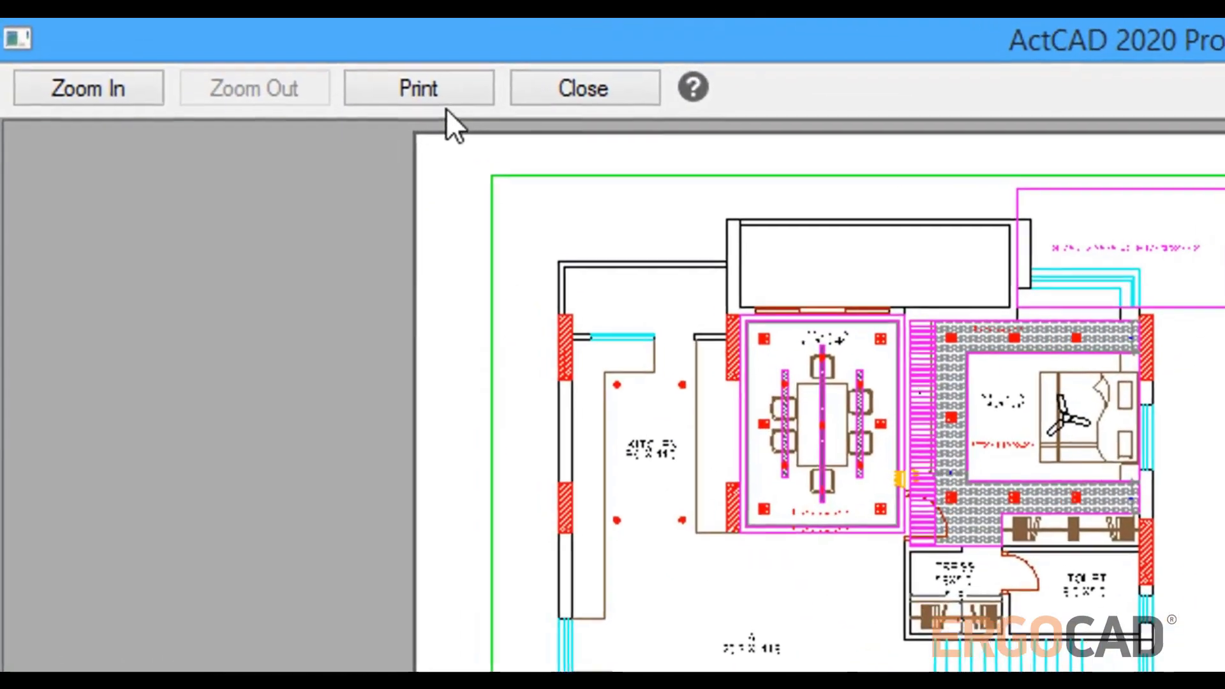
pyautogui.click(449, 101)
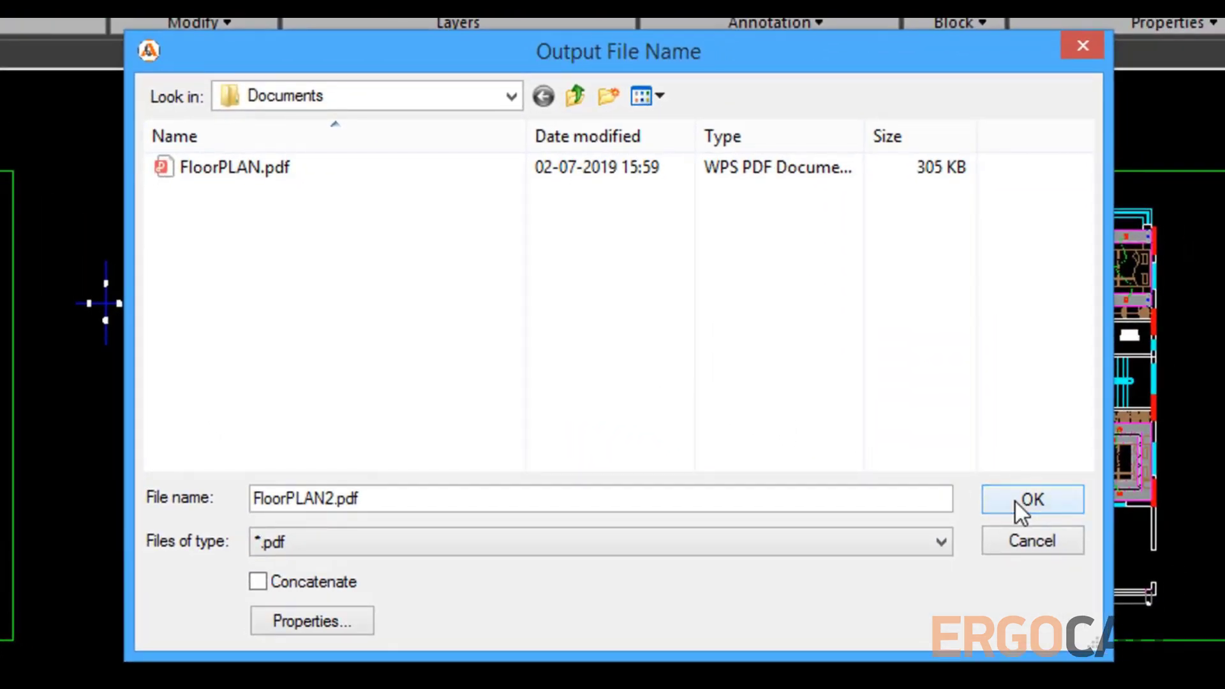
pyautogui.click(1021, 500)
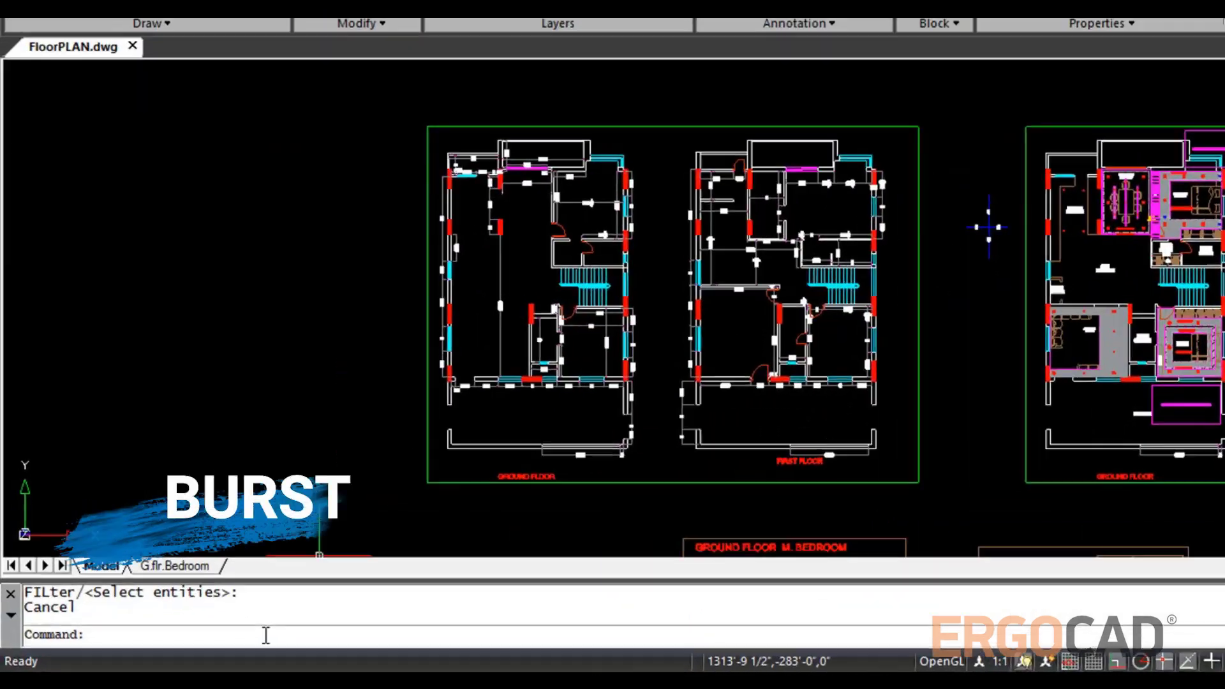
# Run BURST and begin window-selecting the floor plan entities
pyautogui.write('burst')
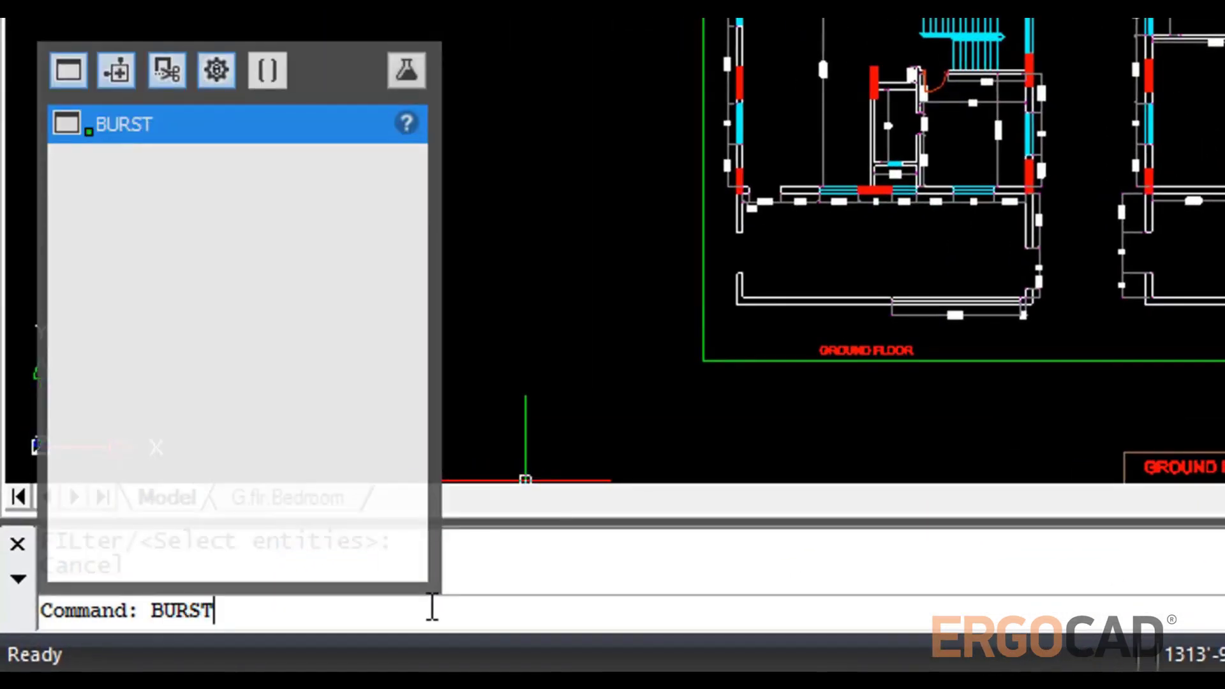
pyautogui.press('Return')
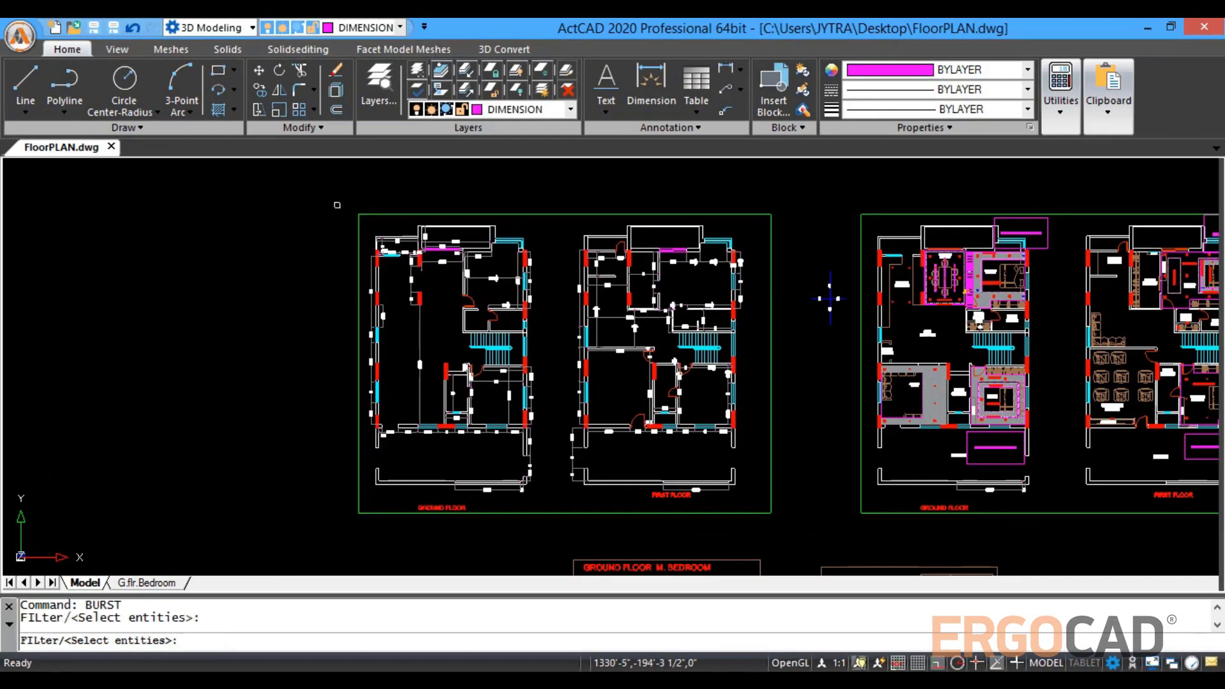
pyautogui.click(336, 205)
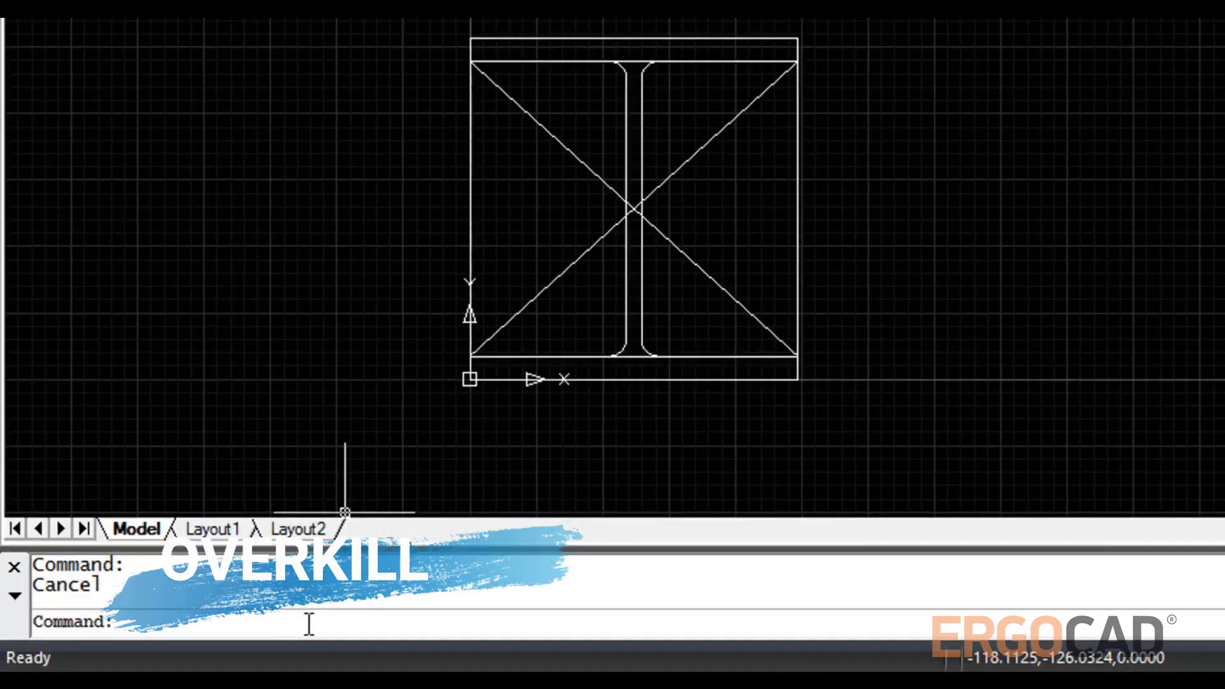
# Run OVERKILL to delete the duplicate overlapping I-beam entity
pyautogui.write('overk')
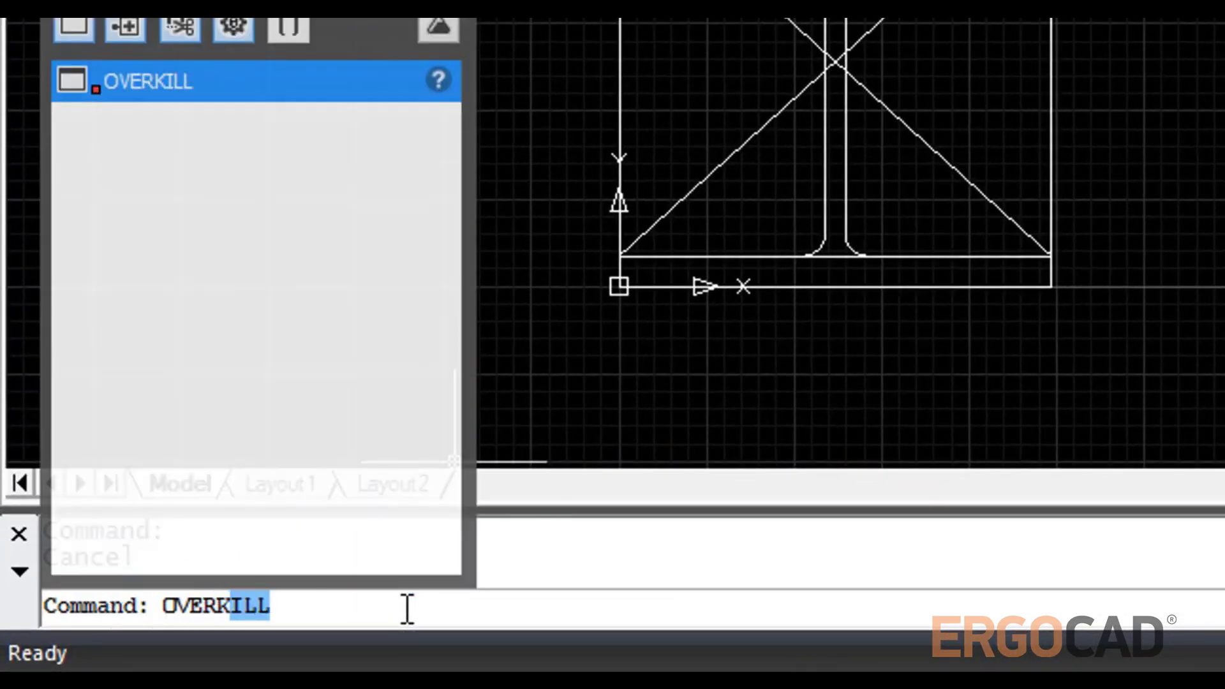
pyautogui.write('ill')
pyautogui.press('Return')
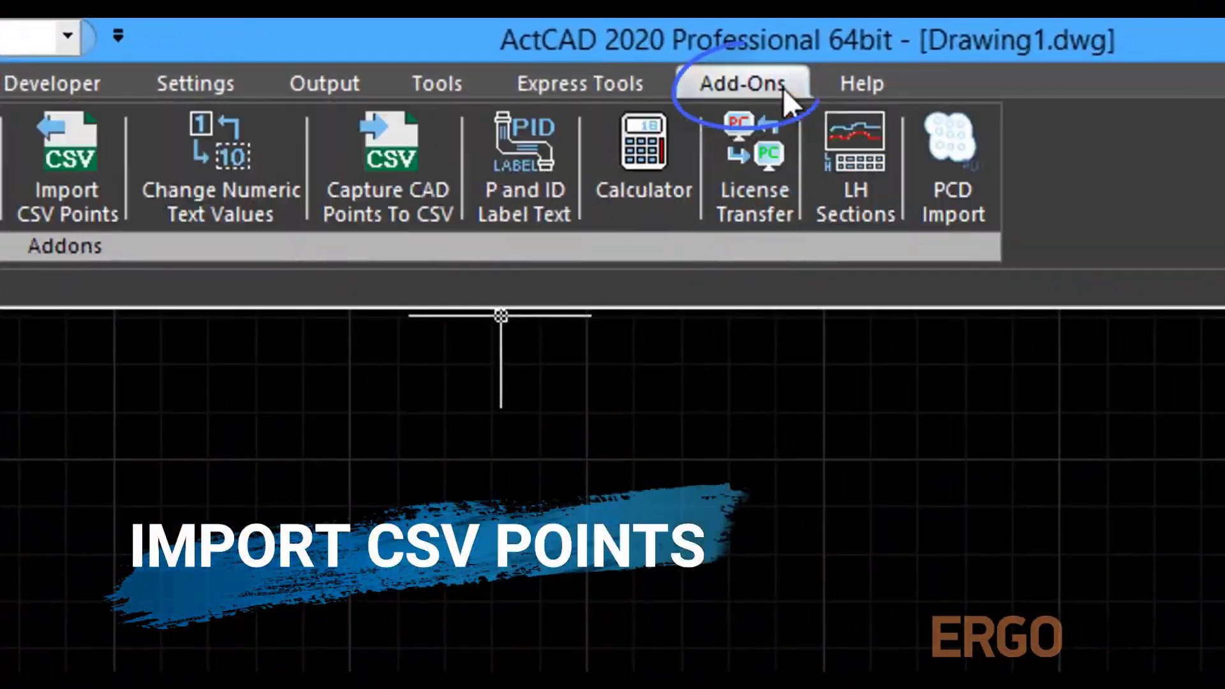
# Select XYZCode.csv from Sample Data as the Import CSV Points file
pyautogui.click(460, 83)
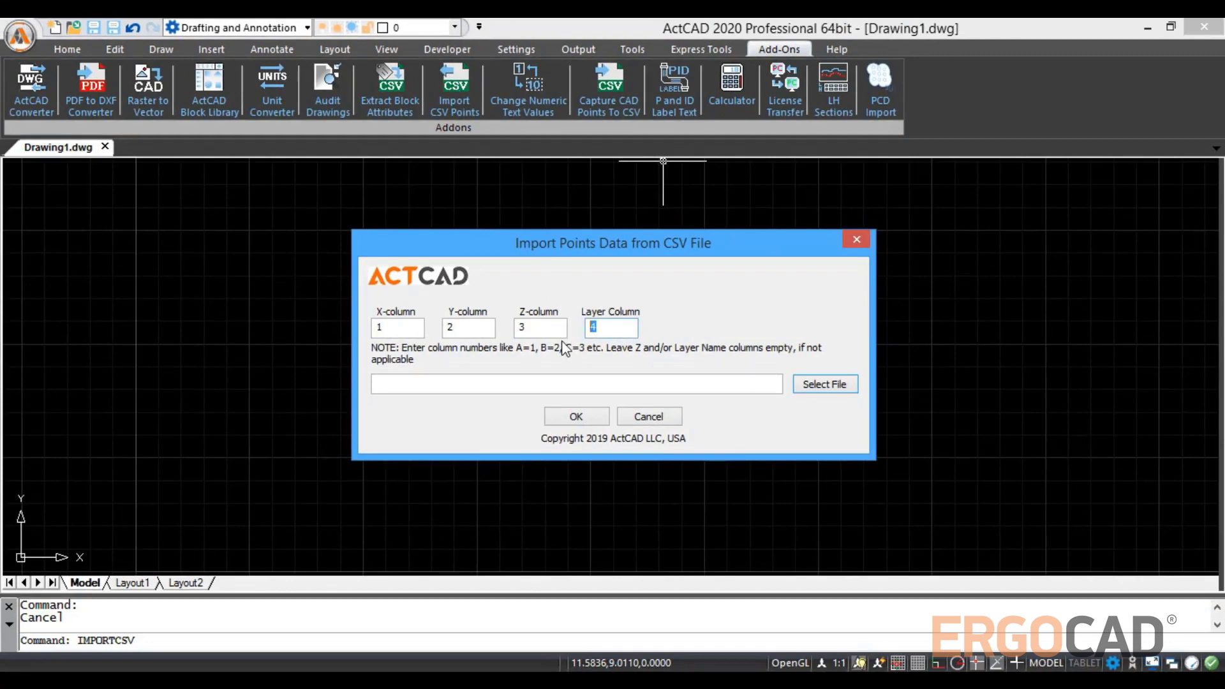
pyautogui.click(836, 391)
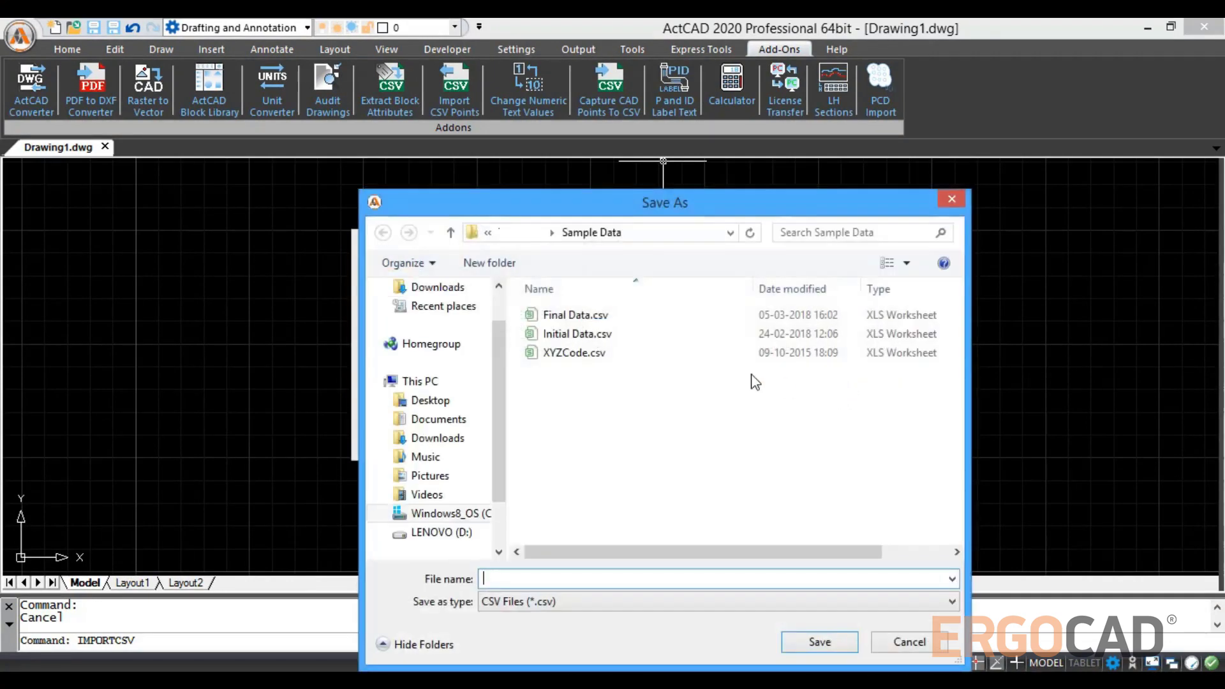
pyautogui.click(646, 353)
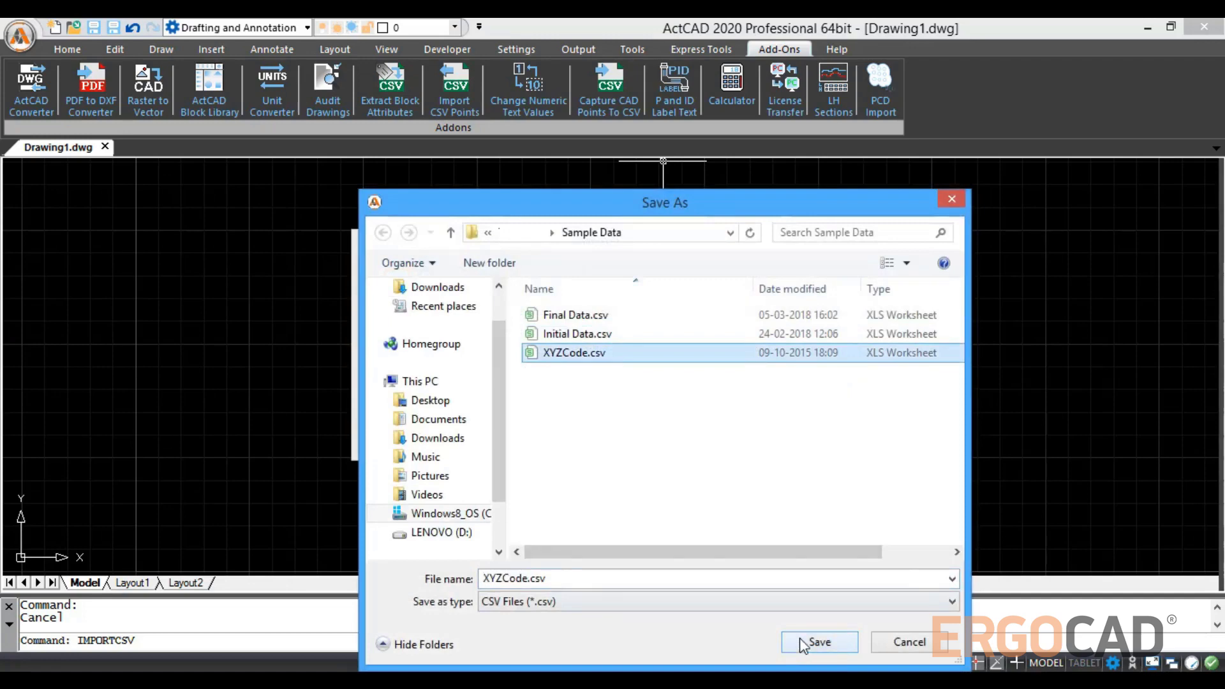
pyautogui.click(803, 642)
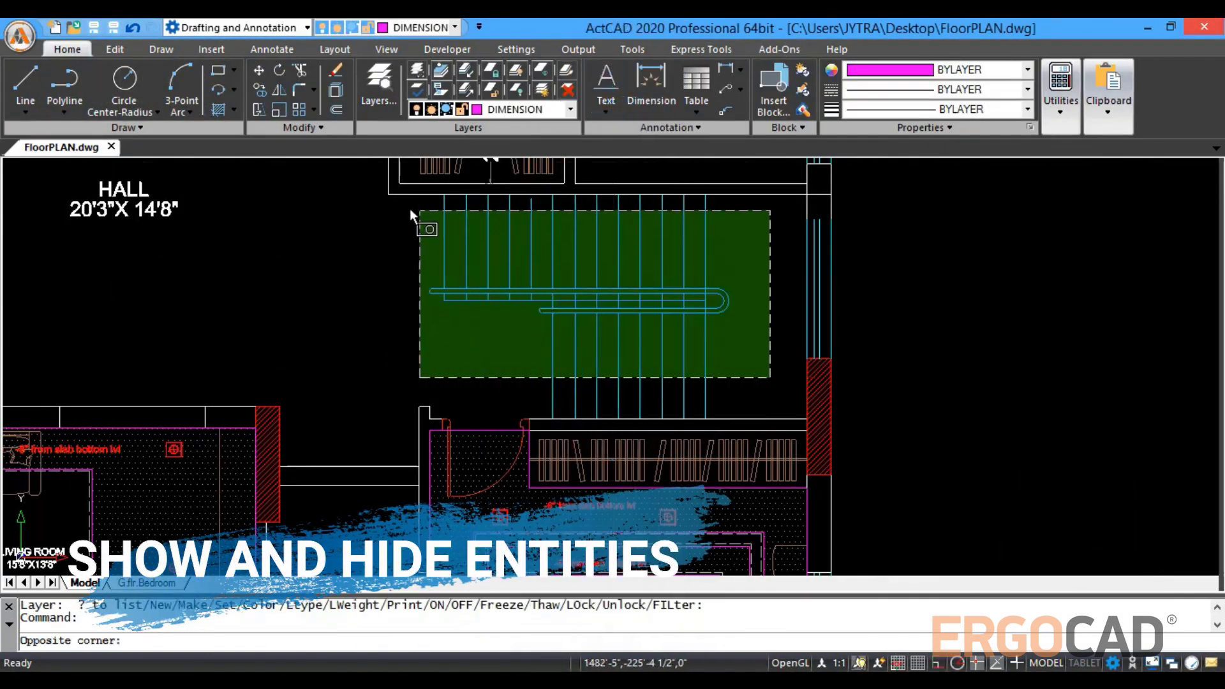
# Hide the window-selected hall staircase through Isolation, then show it again
pyautogui.click(410, 214)
pyautogui.rightClick(623, 322)
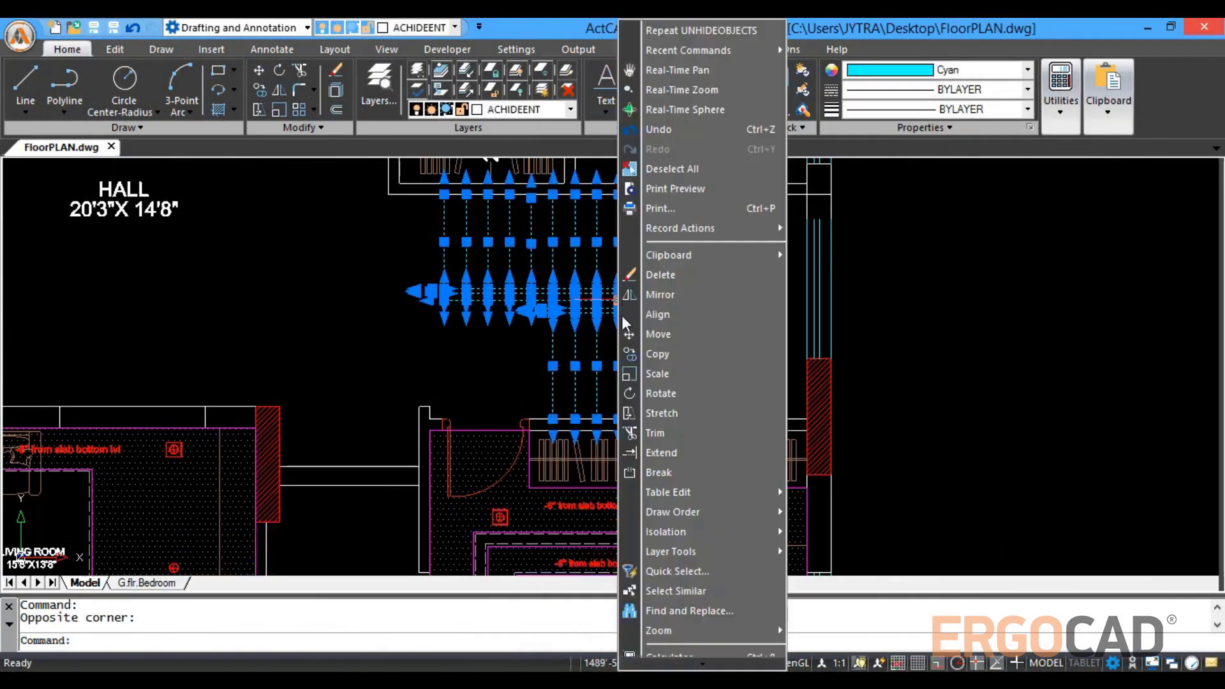
pyautogui.moveTo(666, 531)
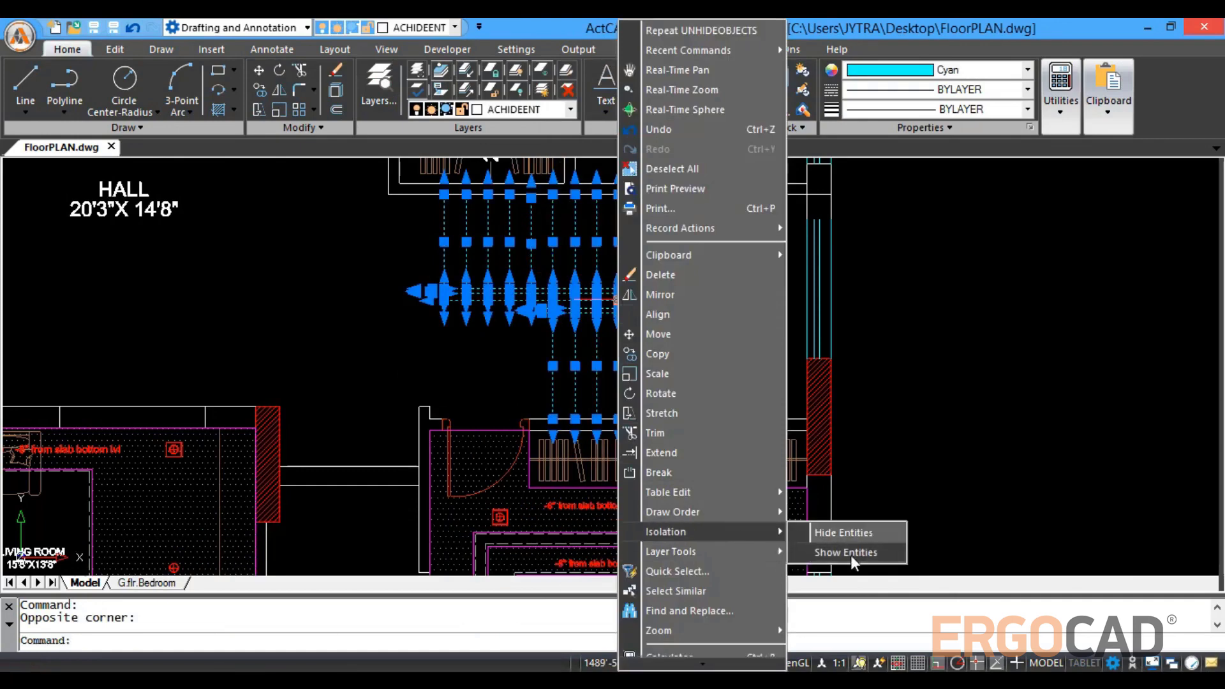
pyautogui.click(848, 534)
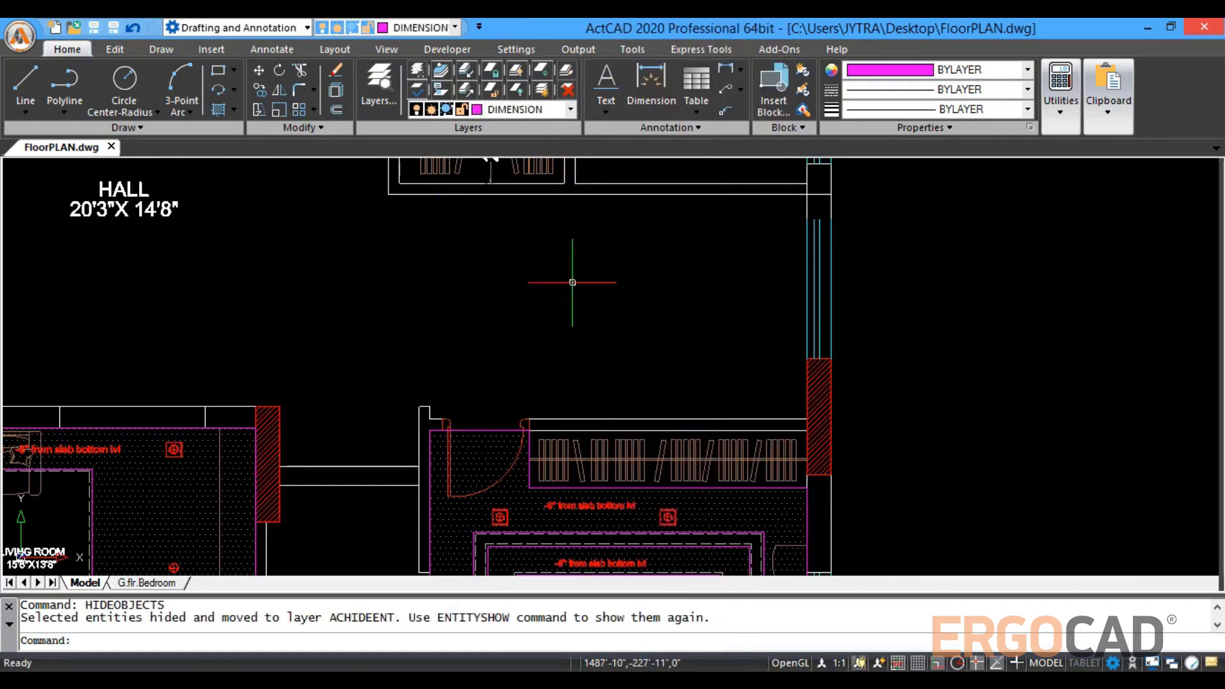
pyautogui.rightClick(508, 283)
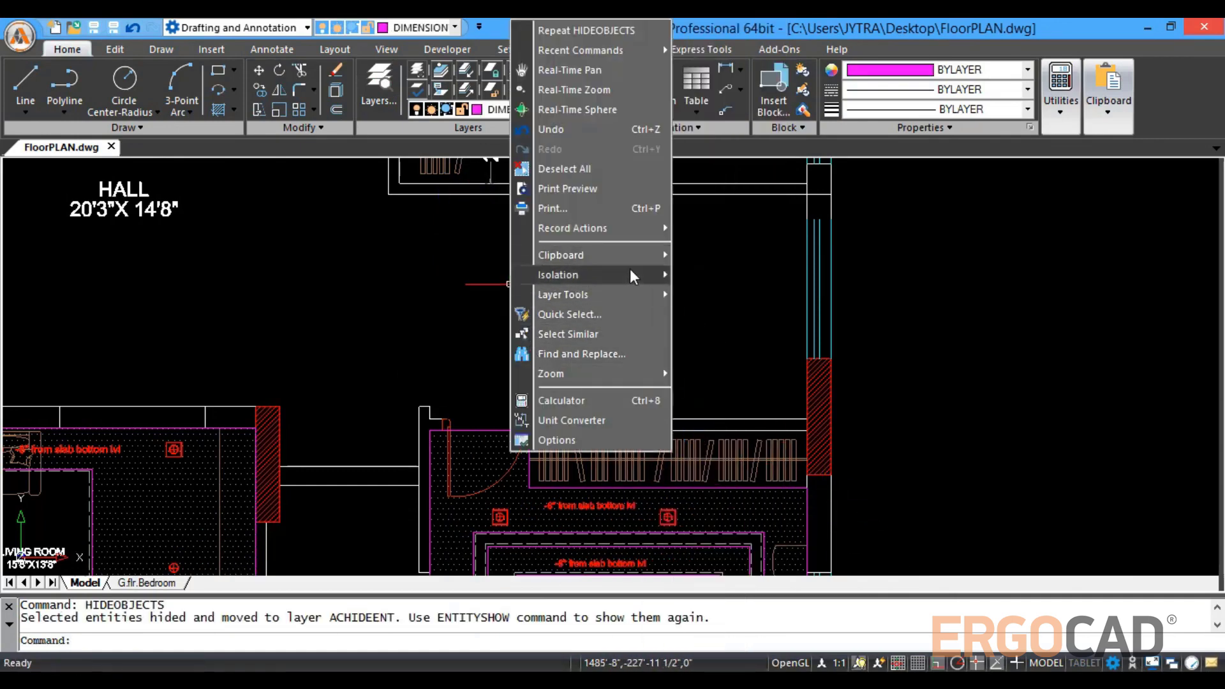
pyautogui.moveTo(574, 275)
pyautogui.click(706, 292)
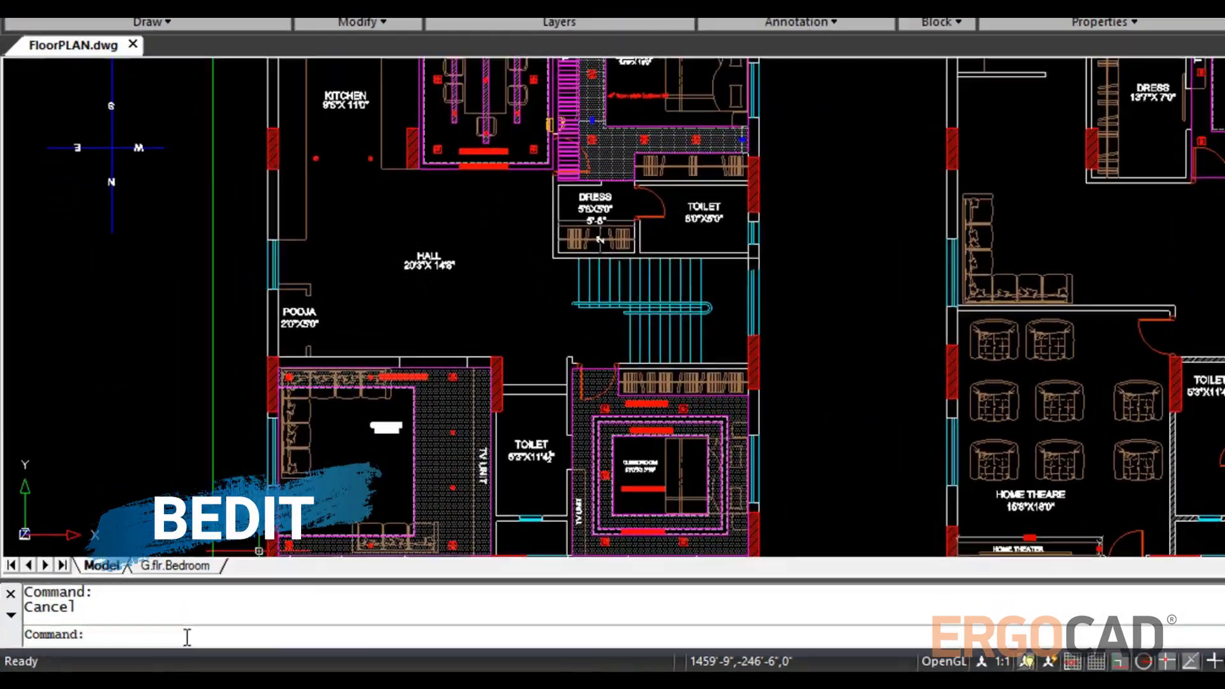
# Open BEDIT and choose block 2 from the block definition list
pyautogui.write('bedit')
pyautogui.press('Return')
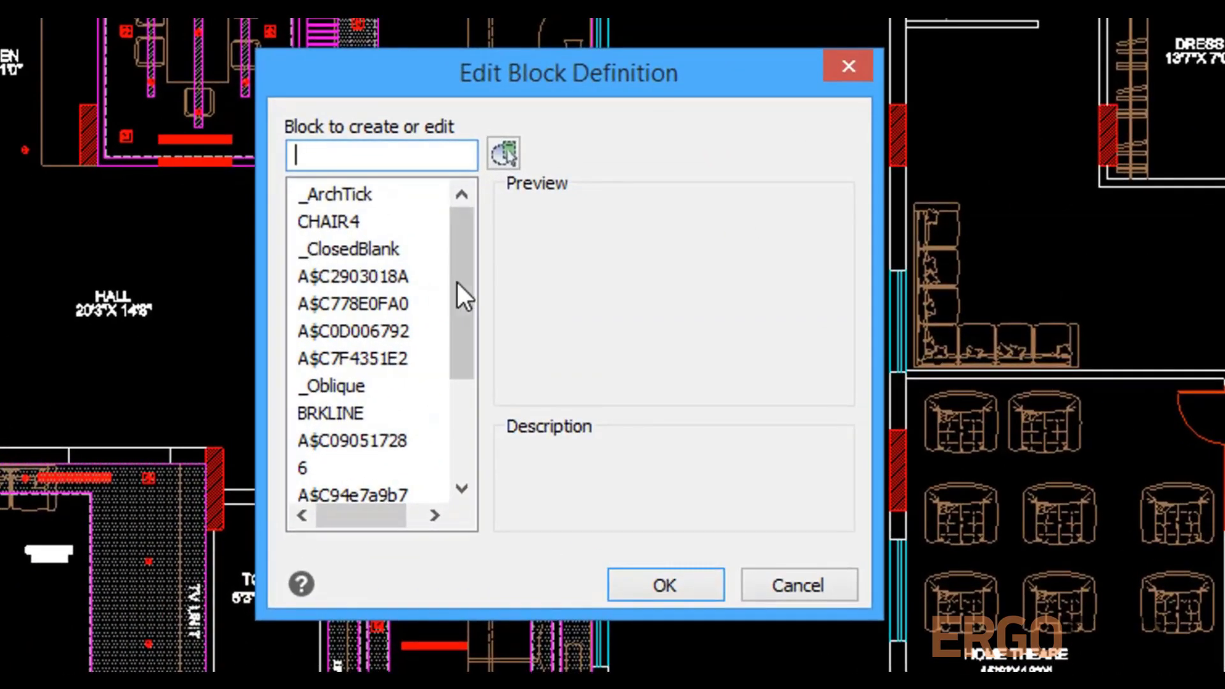
pyautogui.moveTo(461, 281); pyautogui.dragTo(462, 427)
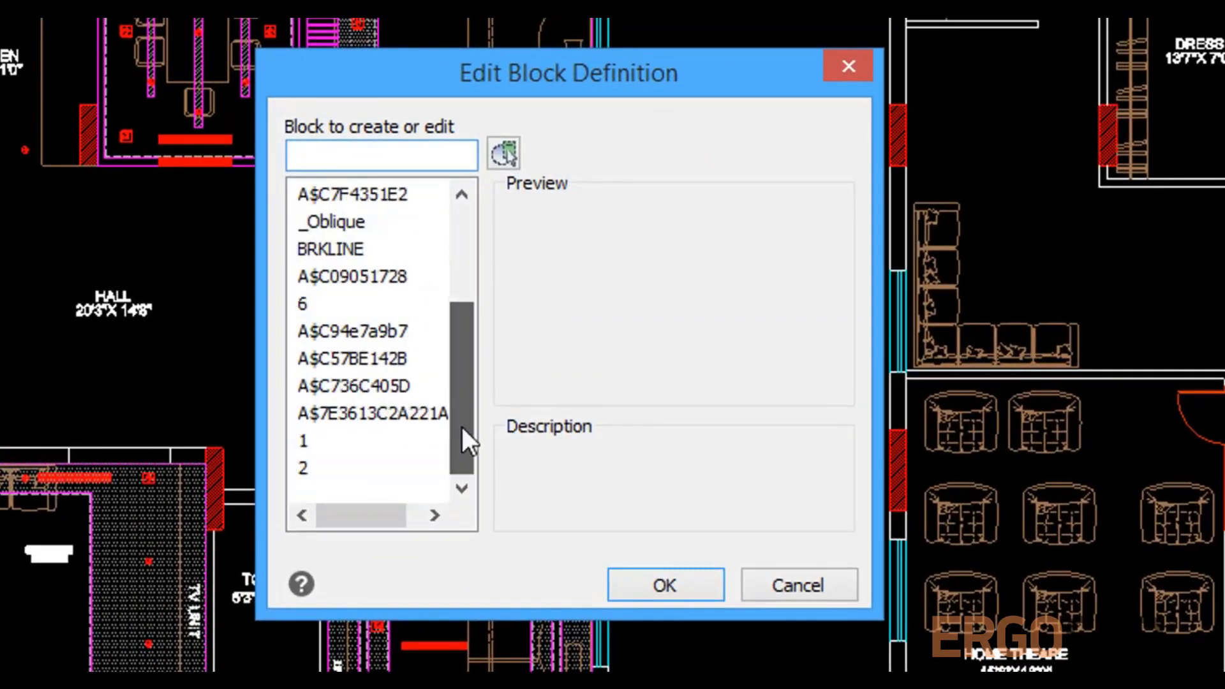
pyautogui.click(307, 467)
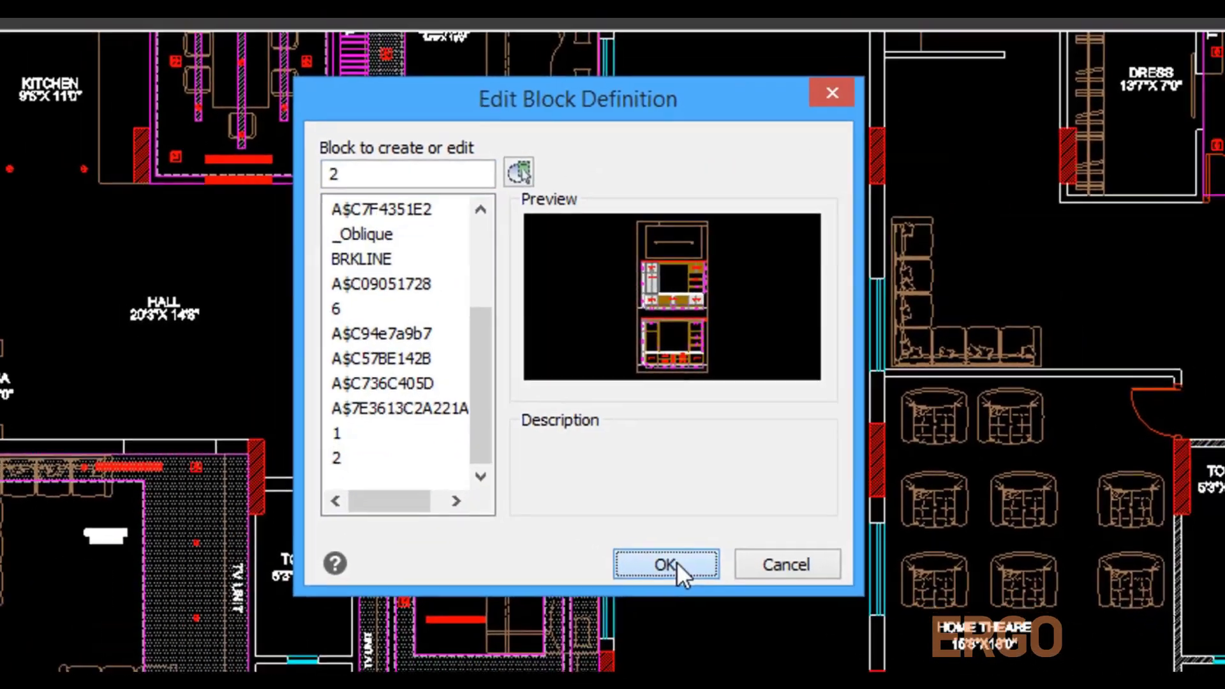
pyautogui.click(676, 568)
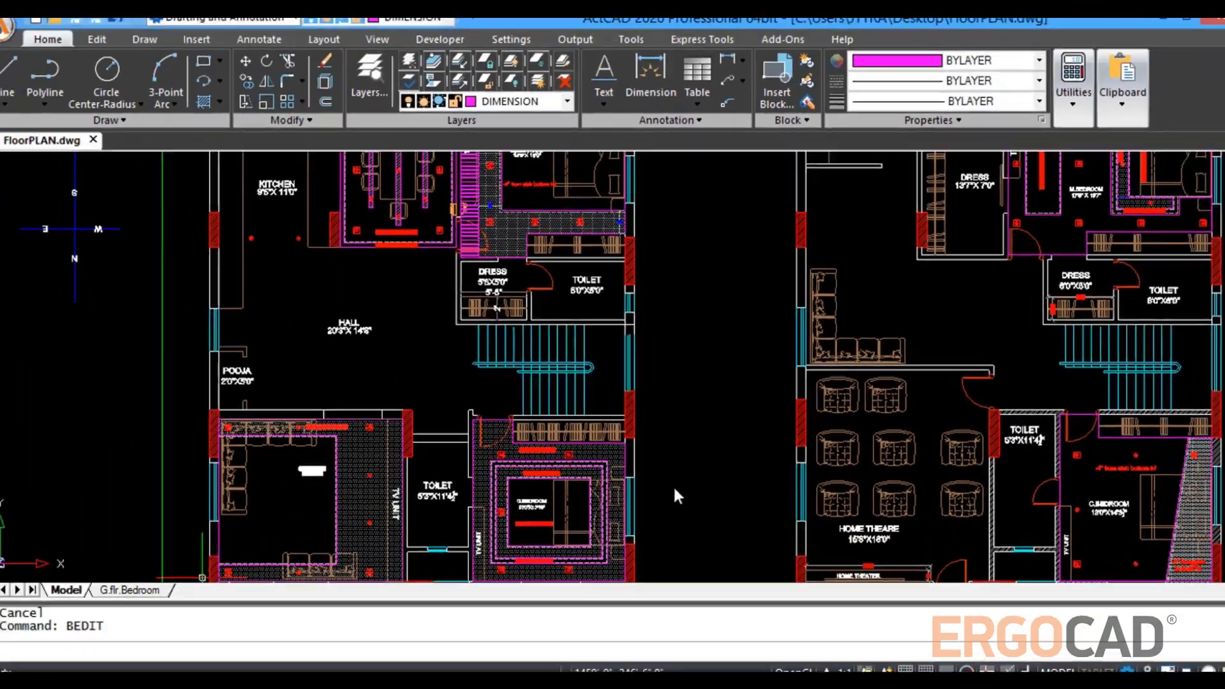